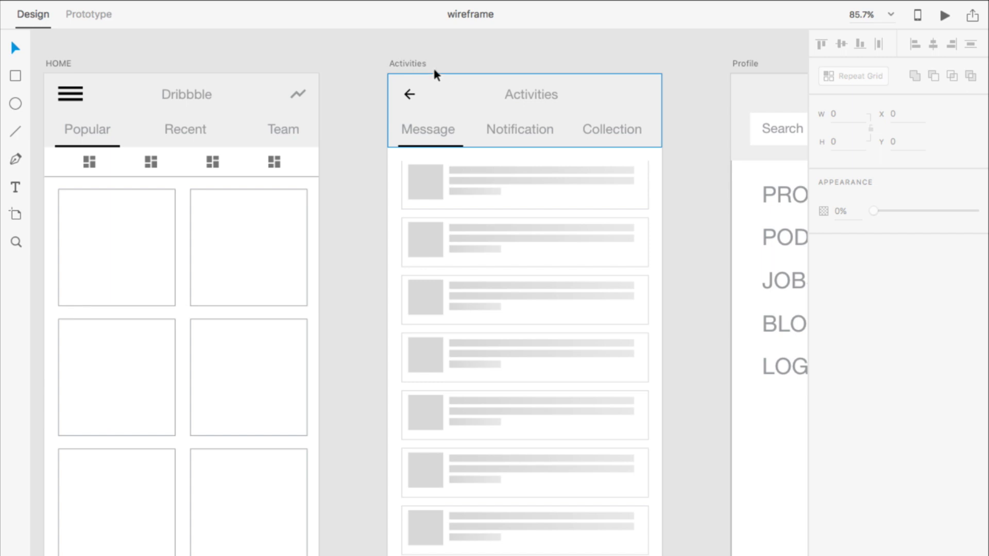
# Step: Copy the Activities artboard from the wireframe file over to the Dribbble App document
pyautogui.click(413, 62)
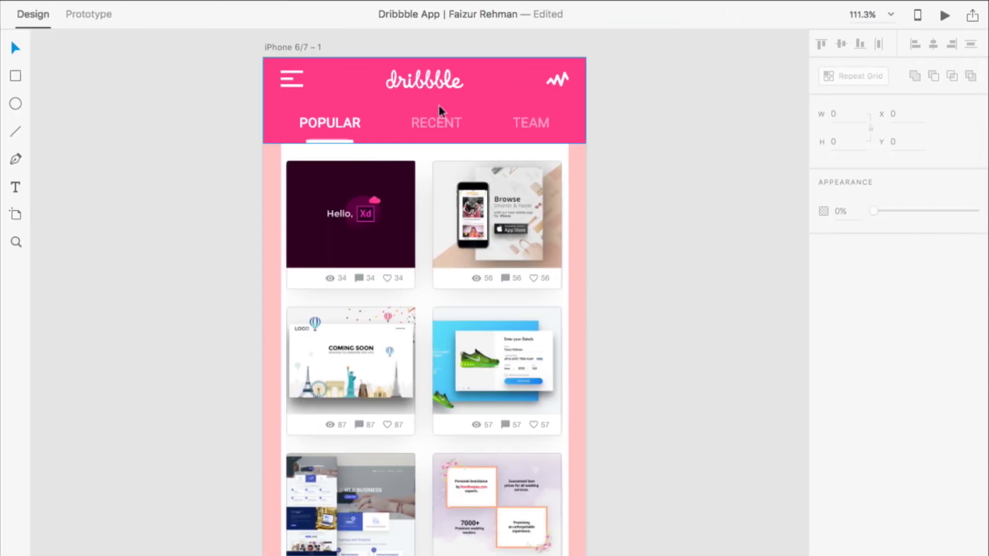
pyautogui.scroll(-3, 439, 107)
pyautogui.scroll(-5, 448, 112)
pyautogui.rightClick(481, 366)
# Step: Paste Activities – 1 below the home screen and add a blank iPhone 6/7 artboard
pyautogui.click(502, 370)
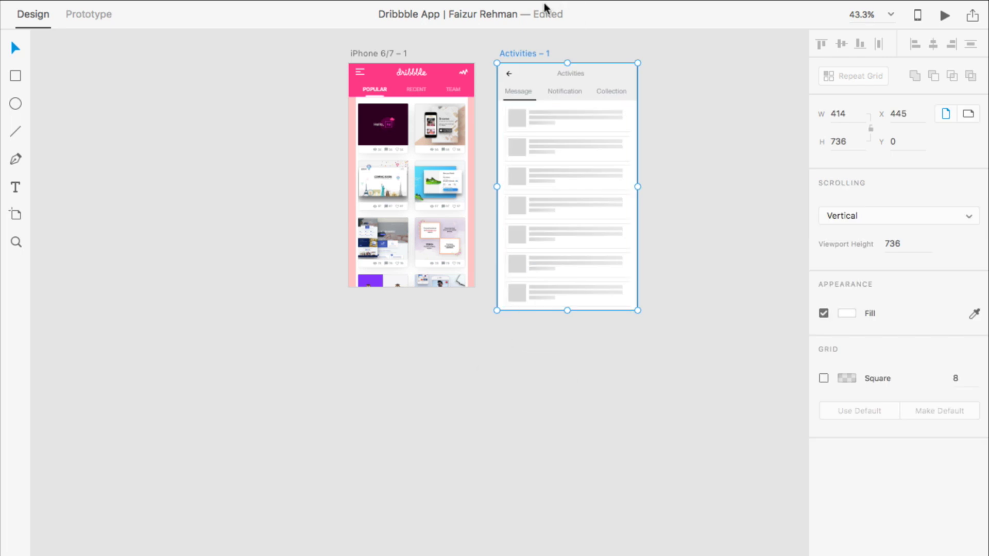
pyautogui.moveTo(530, 52); pyautogui.dragTo(374, 312)
pyautogui.scroll(5, 427, 329)
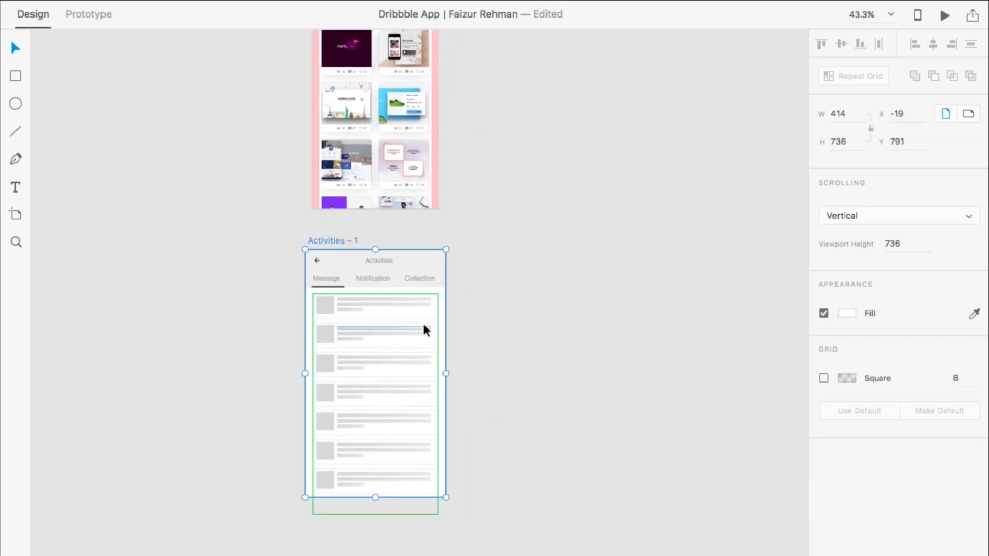
pyautogui.click(16, 214)
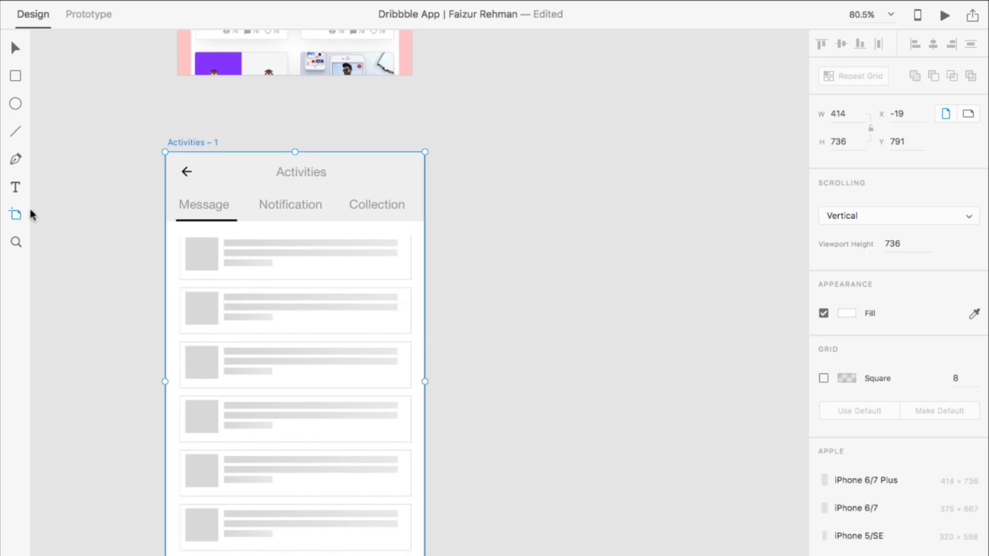
pyautogui.click(875, 506)
# Step: Inspect the Activities wireframe, fit the artboards to view, and select the right pink side bar
pyautogui.scroll(-1, 572, 177)
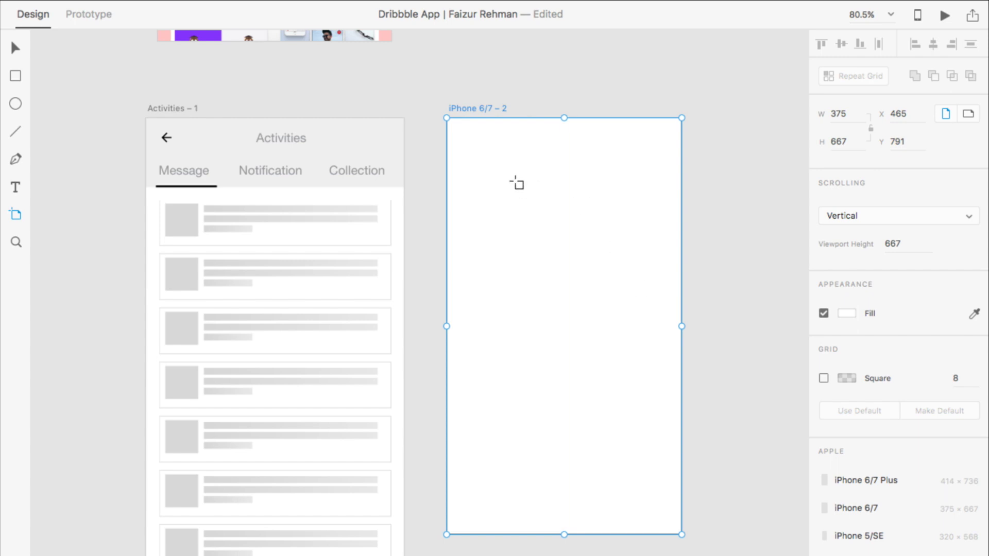
pyautogui.scroll(3, 516, 184)
pyautogui.click(16, 48)
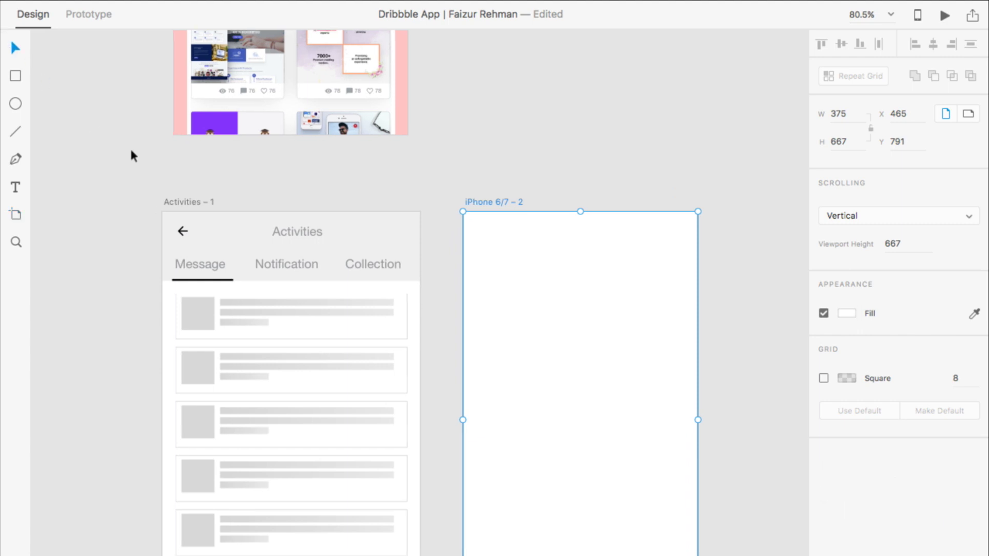
pyautogui.scroll(5, 296, 260)
pyautogui.scroll(4, 294, 260)
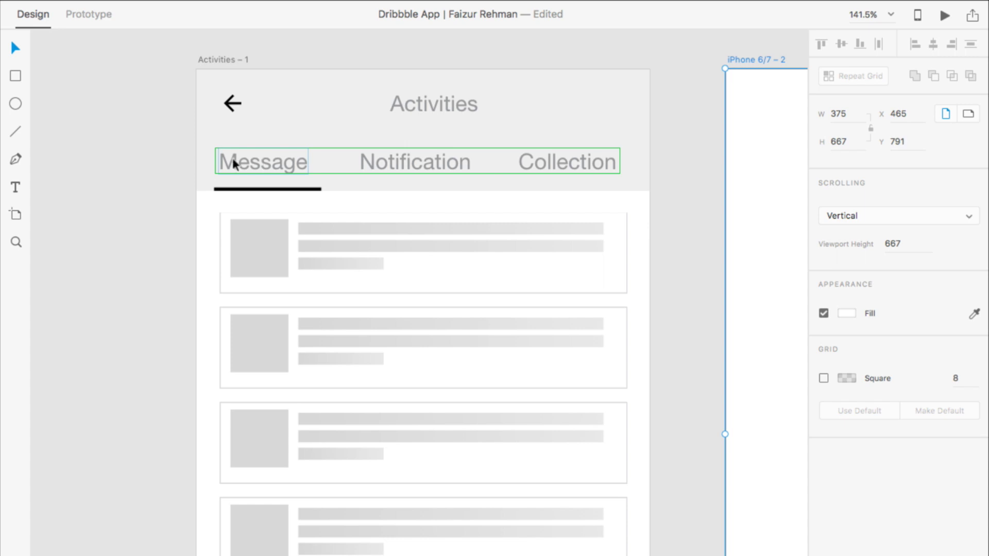
pyautogui.scroll(-3, 170, 218)
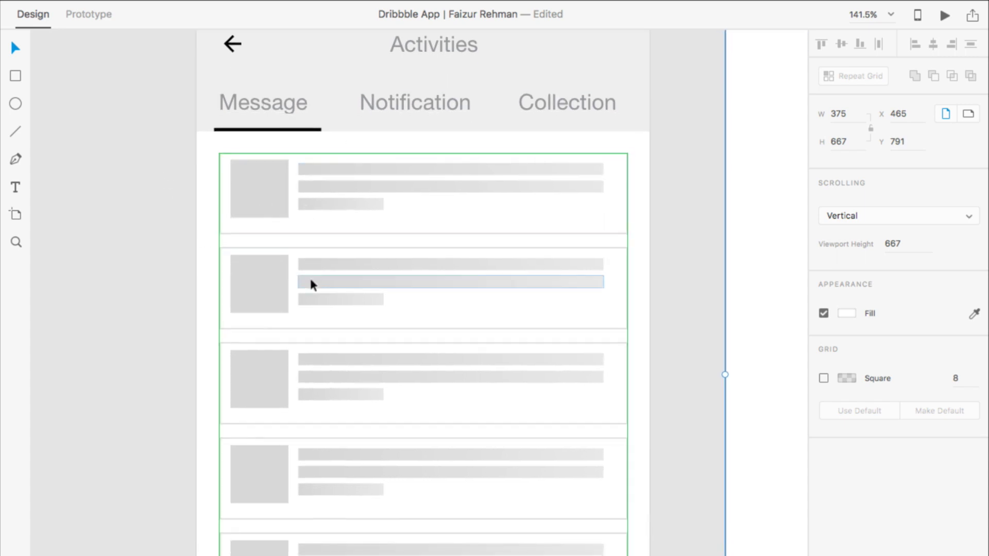
pyautogui.scroll(-2, 309, 280)
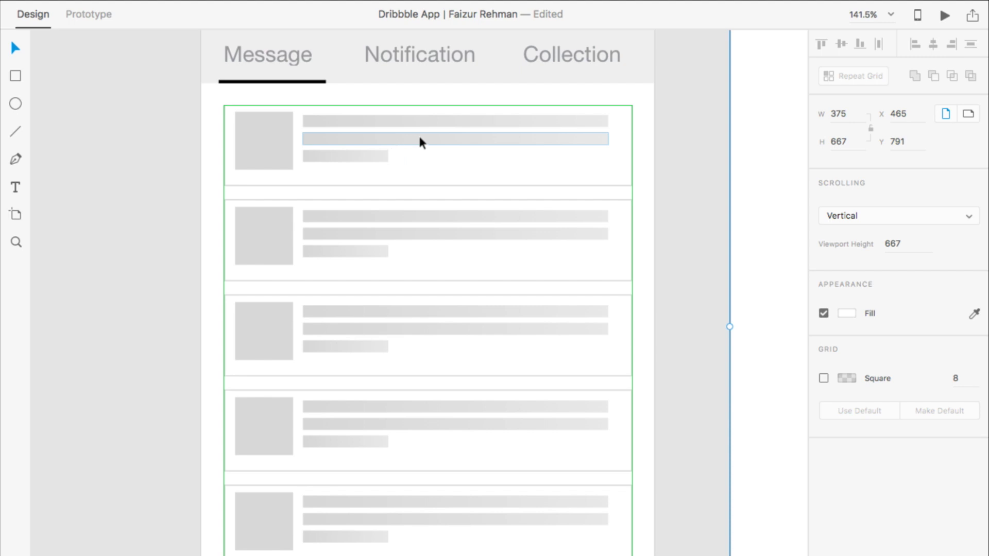
pyautogui.press('super+0')
pyautogui.scroll(3, 440, 132)
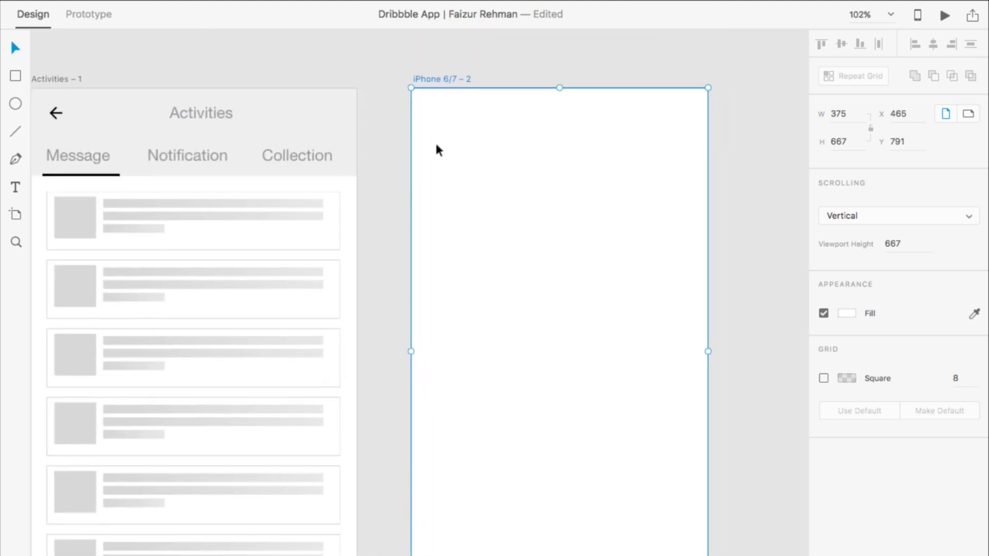
pyautogui.scroll(6, 434, 140)
pyautogui.scroll(-5, 436, 146)
pyautogui.click(393, 101)
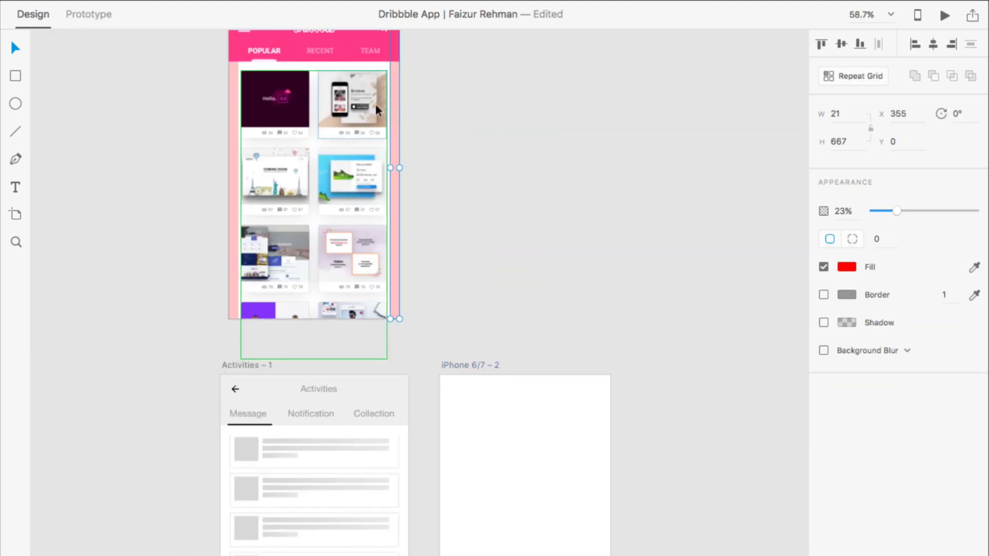
# Step: Paste the pink side bars into the empty iPhone 6/7 – 2 artboard
pyautogui.scroll(-5, 463, 239)
pyautogui.click(474, 282)
pyautogui.hotkey('ctrl', 'v')
pyautogui.click(656, 209)
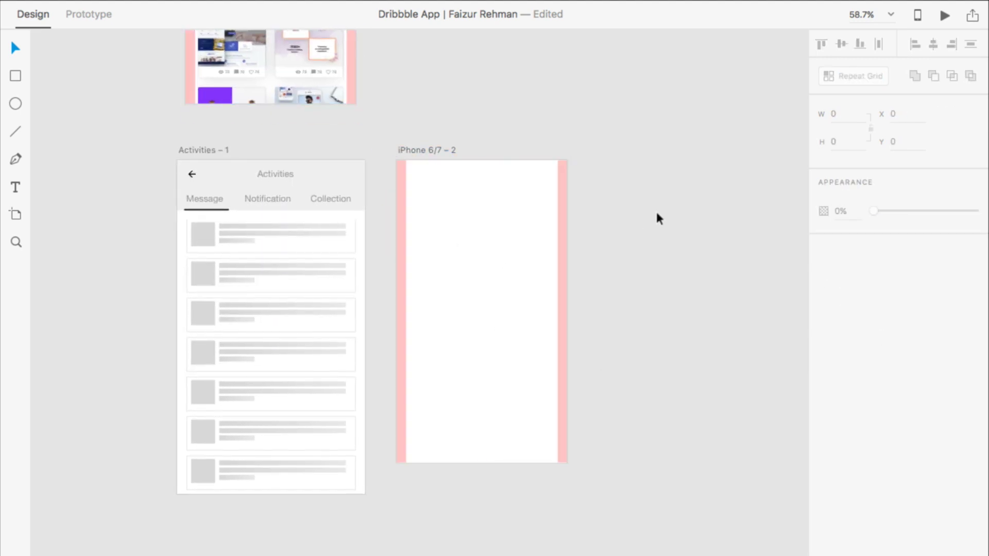
# Step: Pick out the home screen's pink header group and paste it onto iPhone 6/7 – 2
pyautogui.scroll(3, 655, 209)
pyautogui.scroll(-2, 656, 214)
pyautogui.scroll(-3, 656, 214)
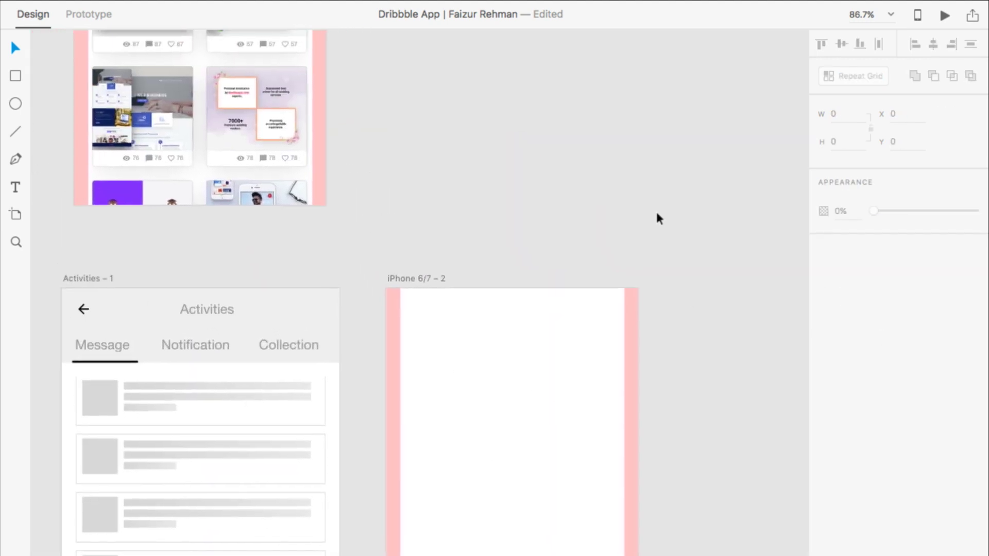
pyautogui.scroll(3, 628, 219)
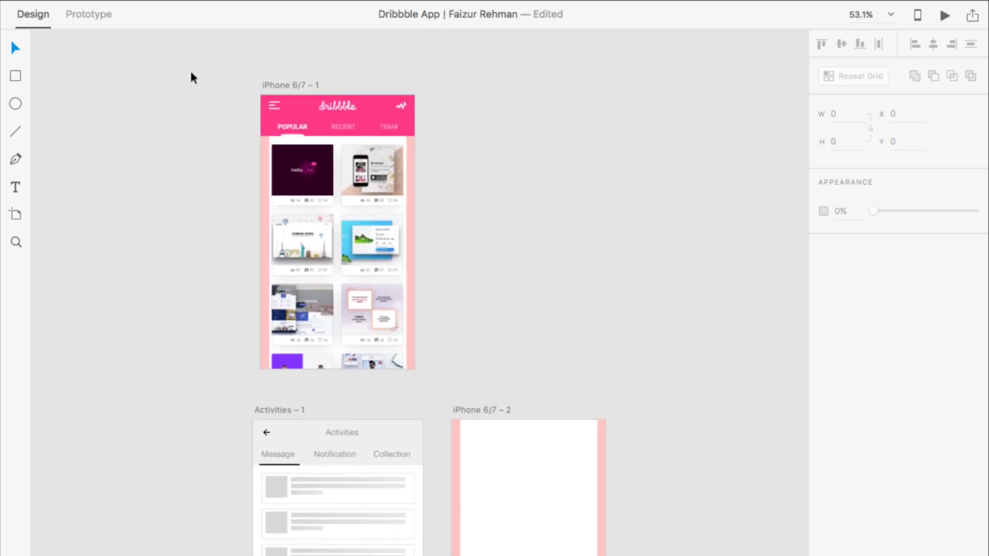
pyautogui.moveTo(240, 82); pyautogui.dragTo(436, 124)
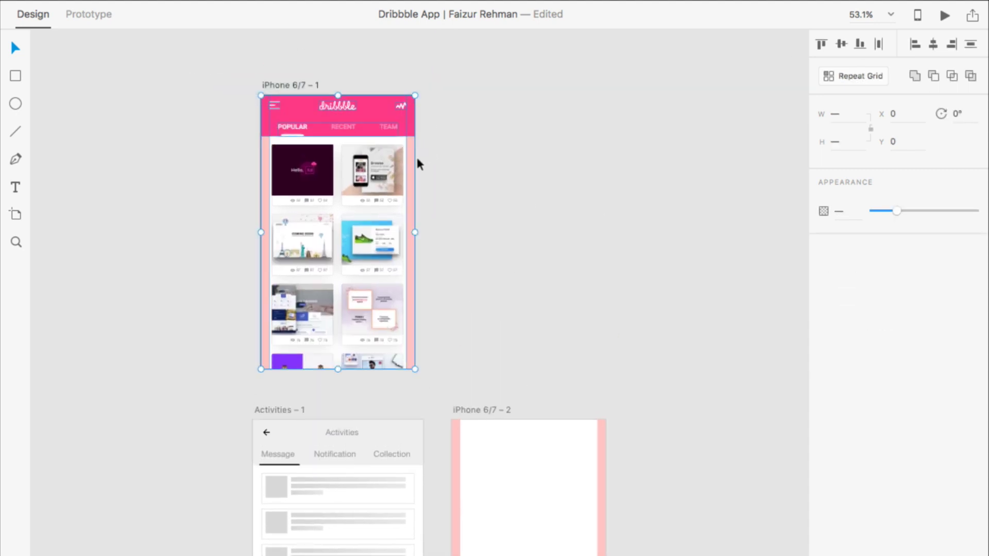
pyautogui.keyDown('shift'); pyautogui.click(312, 209); pyautogui.keyUp('shift')
pyautogui.scroll(-5, 448, 242)
pyautogui.scroll(3, 430, 234)
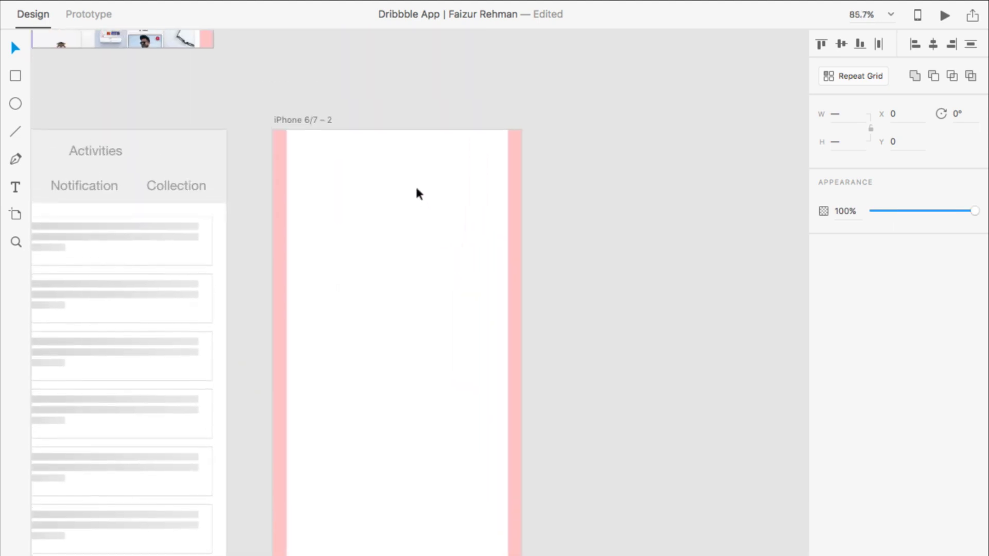
pyautogui.press('super+v')
# Step: Remove the pulse icon and dribbble logo from the pasted header, then switch to Svgsus
pyautogui.scroll(3, 574, 203)
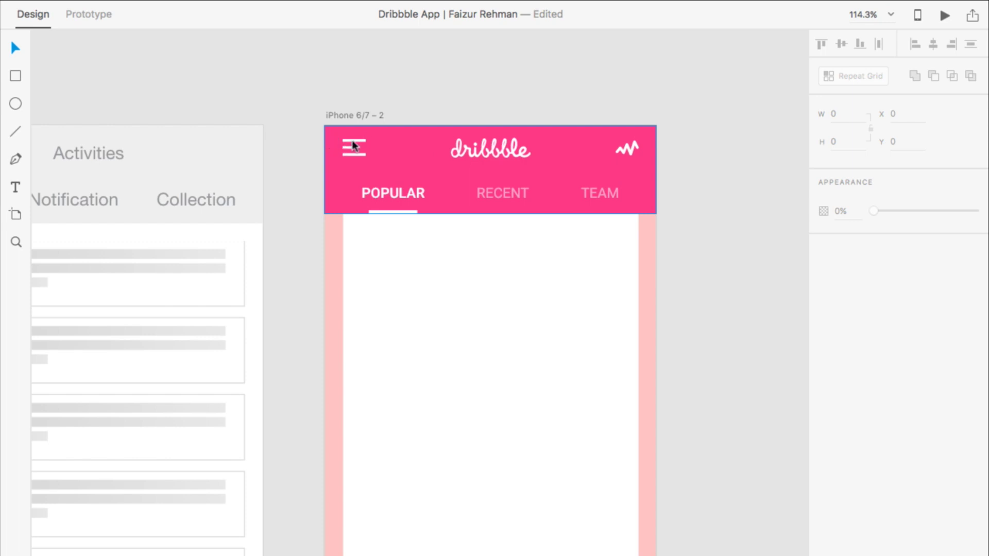
pyautogui.scroll(2, 428, 154)
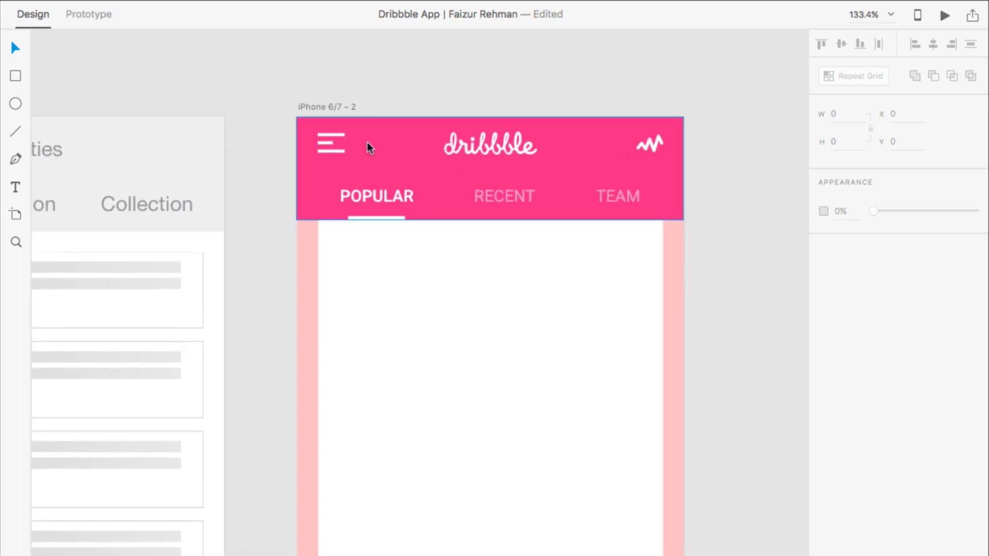
pyautogui.scroll(4, 456, 166)
pyautogui.click(750, 139)
pyautogui.press('Delete')
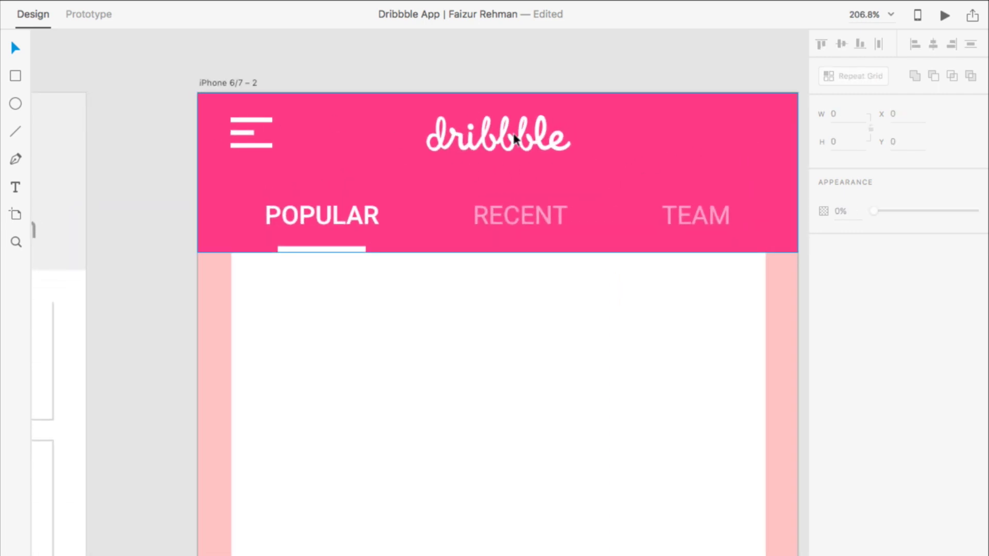
pyautogui.click(514, 139)
pyautogui.click(500, 140)
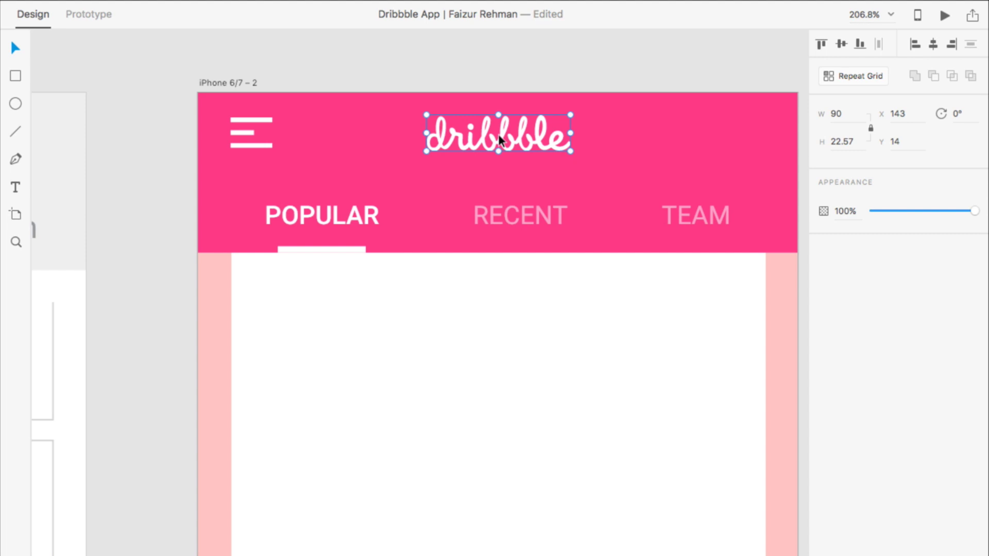
pyautogui.press('Delete')
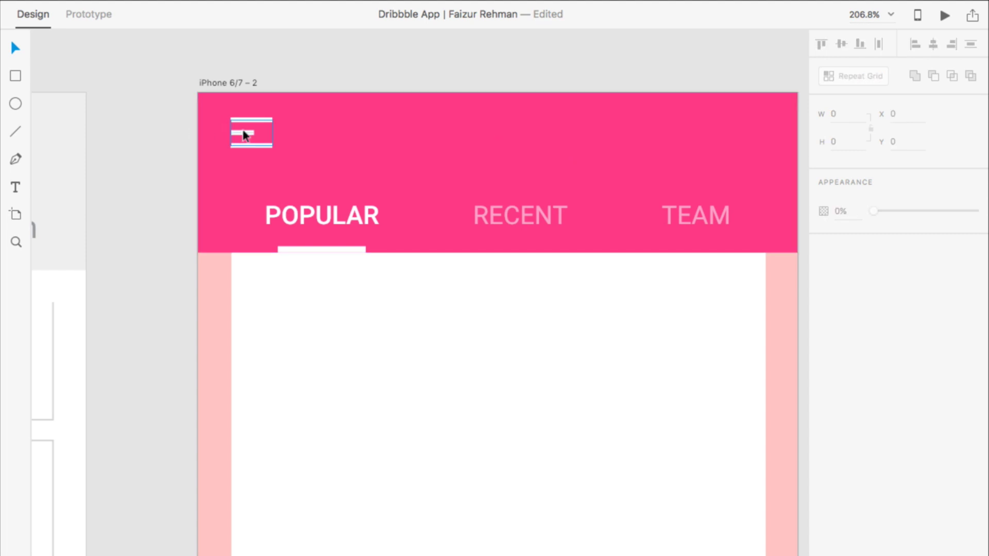
pyautogui.hotkey('ctrl', 'Left')
pyautogui.hotkey('ctrl', 'Left')
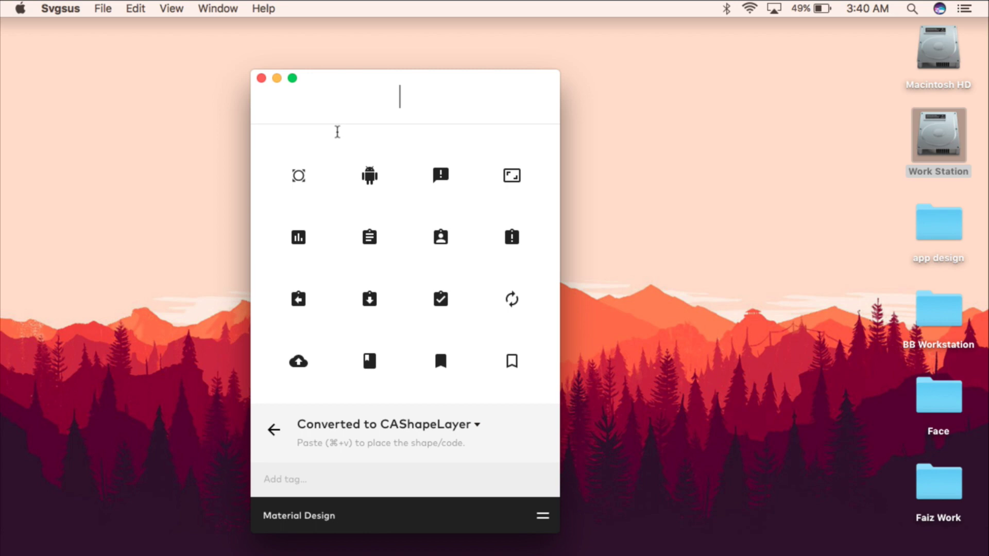
# Step: Search Svgsus for 'arrow' and copy the Navigation left-arrow icon
pyautogui.write('arrow')
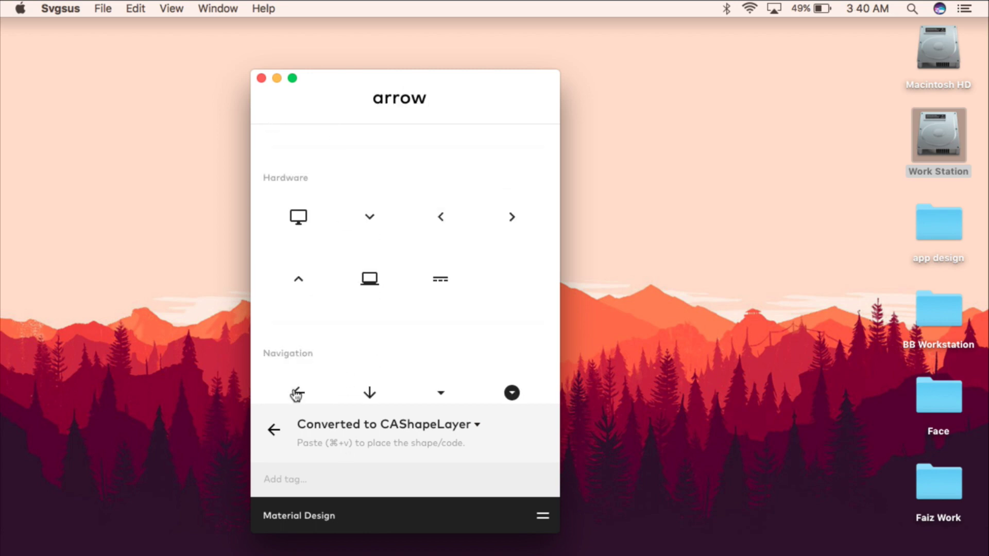
pyautogui.click(298, 393)
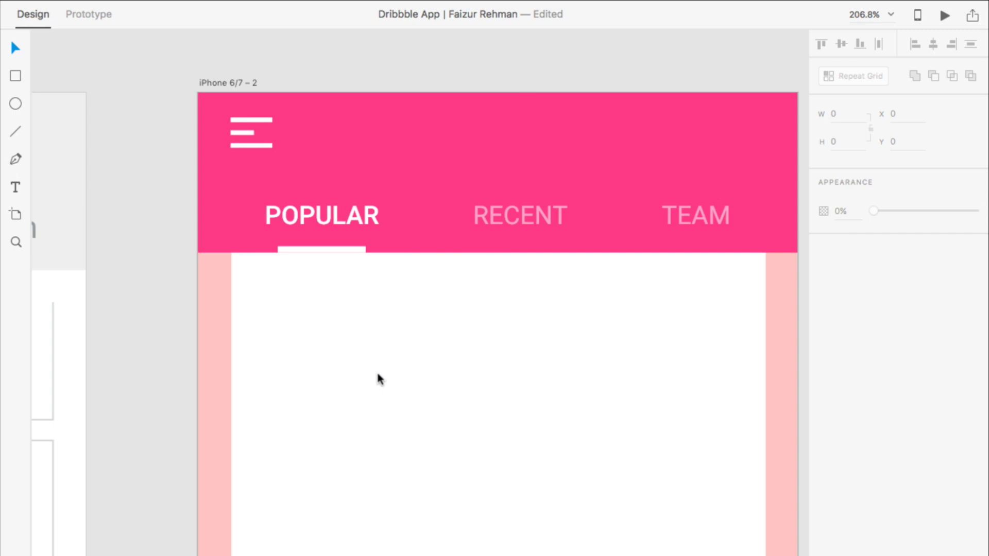
# Step: Paste the left-arrow icon and place it over the header's menu icon
pyautogui.press('super+v')
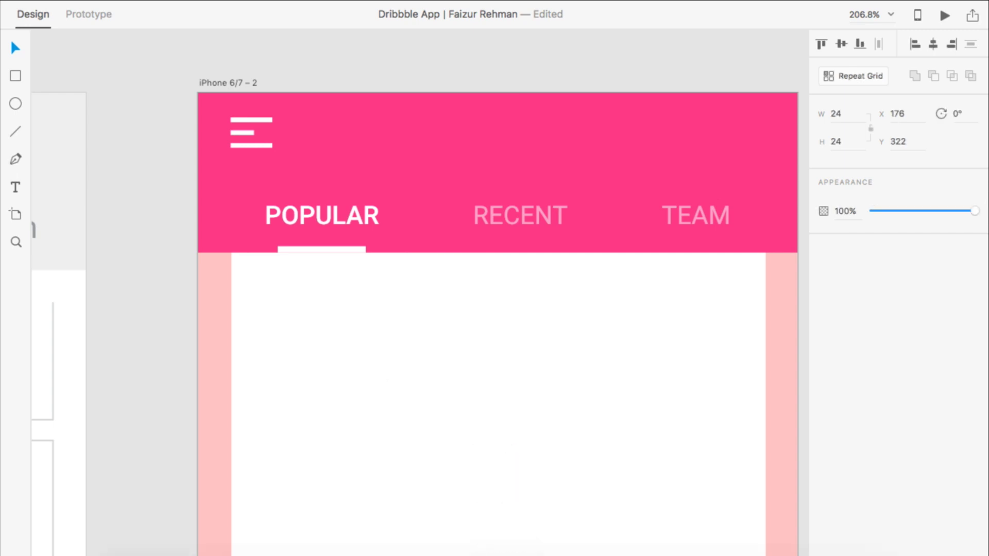
pyautogui.scroll(-10, 498, 484)
pyautogui.scroll(4, 503, 390)
pyautogui.scroll(5, 505, 390)
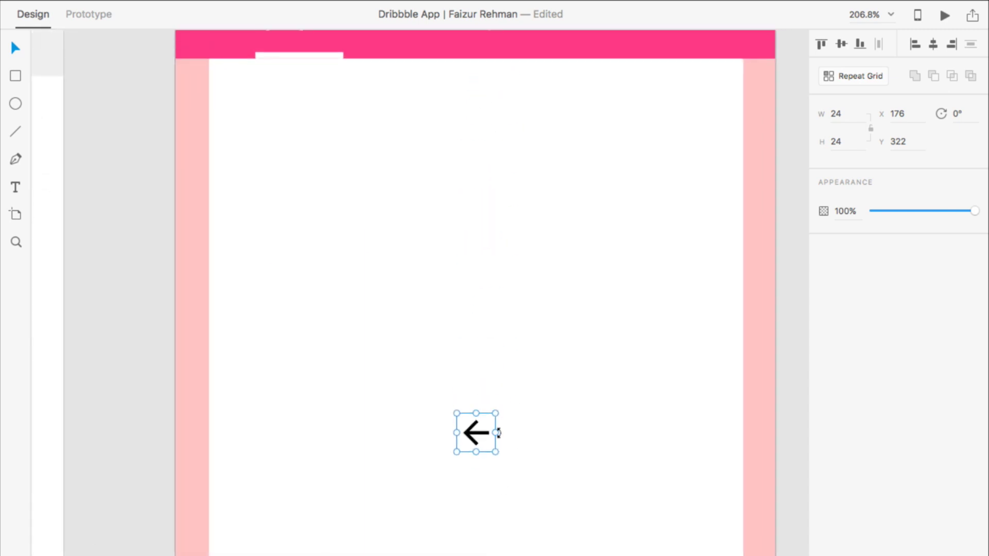
pyautogui.moveTo(474, 430); pyautogui.dragTo(481, 199)
pyautogui.scroll(7, 473, 360)
pyautogui.scroll(-3, 474, 366)
pyautogui.hscroll(-1, 474, 366)
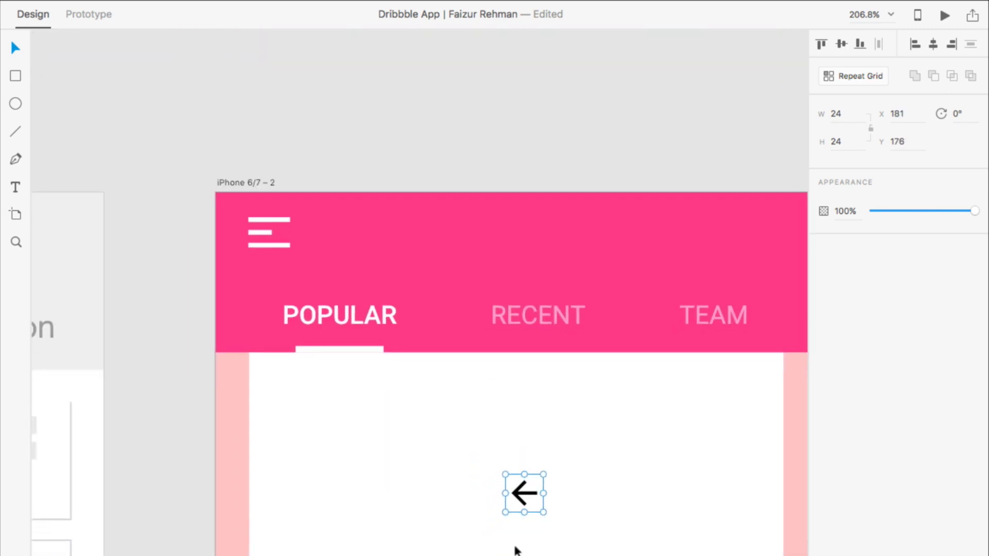
pyautogui.moveTo(522, 491); pyautogui.dragTo(265, 214)
pyautogui.scroll(5, 272, 240)
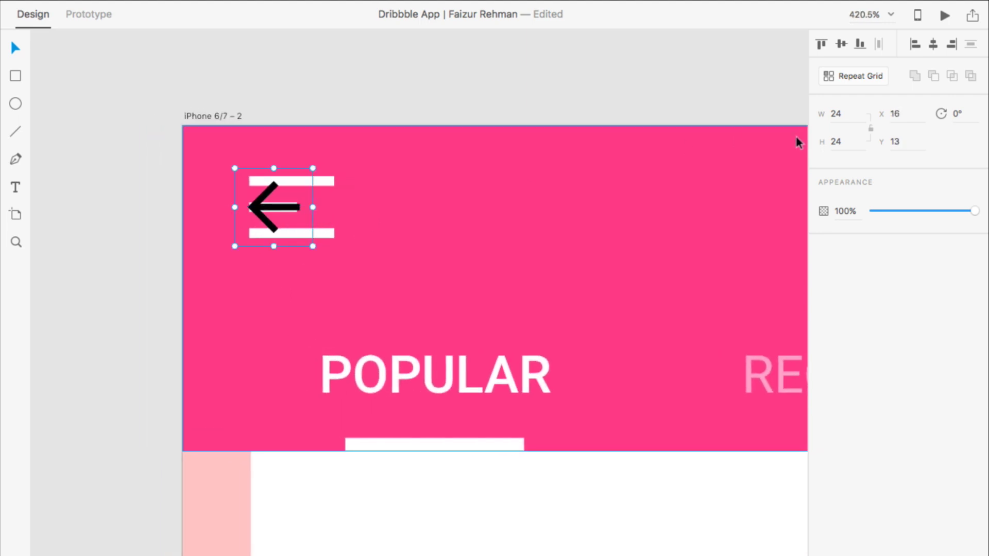
# Step: Resize the arrow proportionally to 28×28 and nudge it slightly upward
pyautogui.click(843, 116)
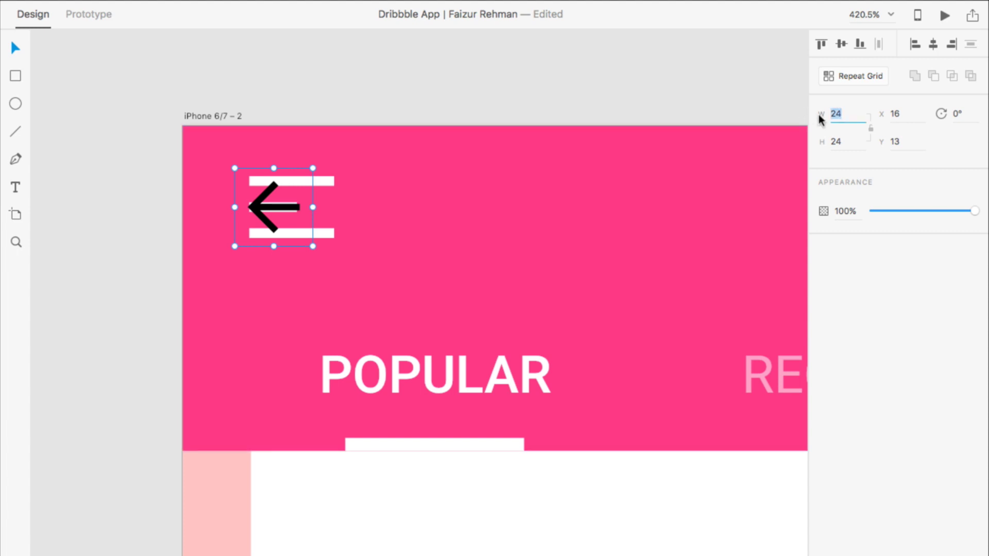
pyautogui.click(871, 130)
pyautogui.write('28')
pyautogui.press('Return')
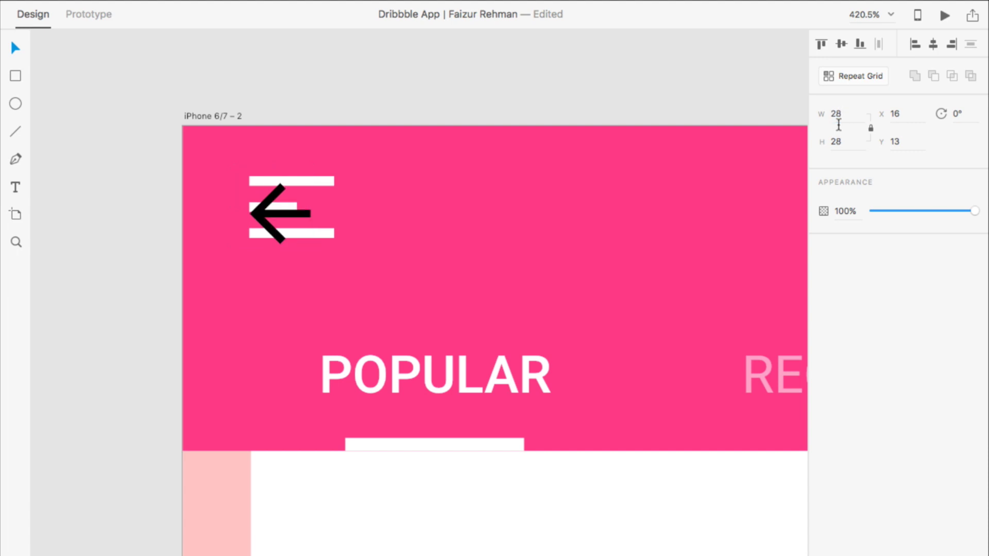
pyautogui.scroll(3, 280, 237)
pyautogui.moveTo(280, 237); pyautogui.dragTo(274, 223)
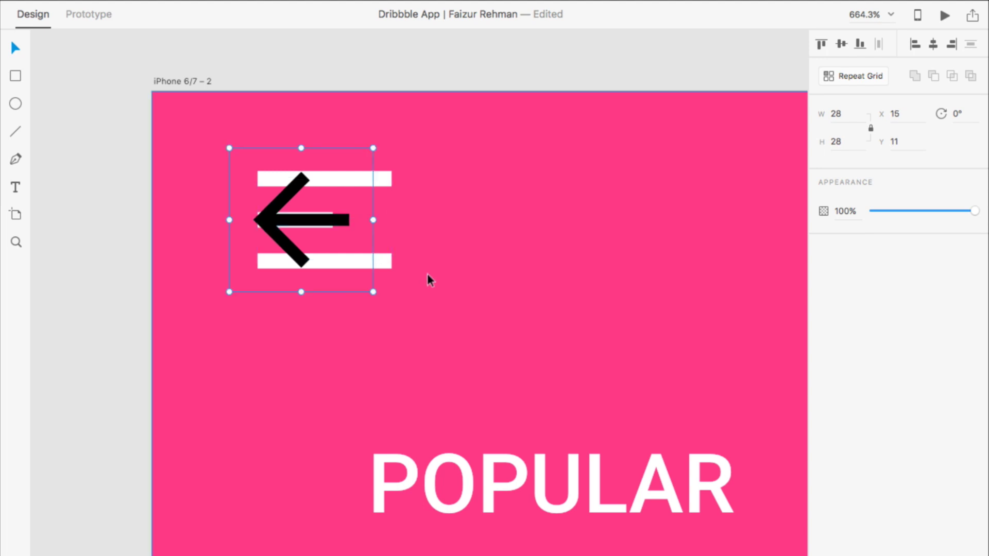
# Step: Delete the hamburger bars behind the arrow and select the arrow shape
pyautogui.click(390, 262)
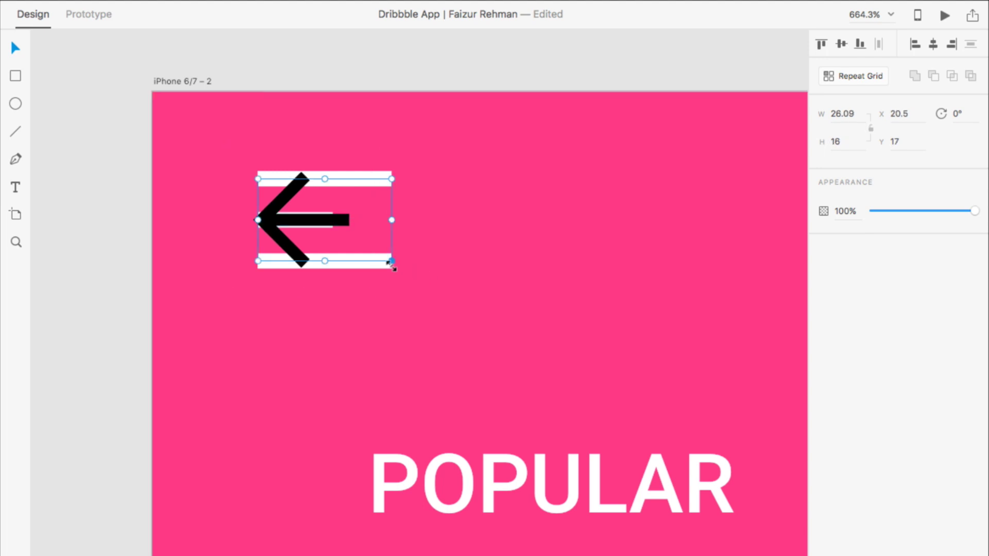
pyautogui.press('Delete')
pyautogui.click(285, 211)
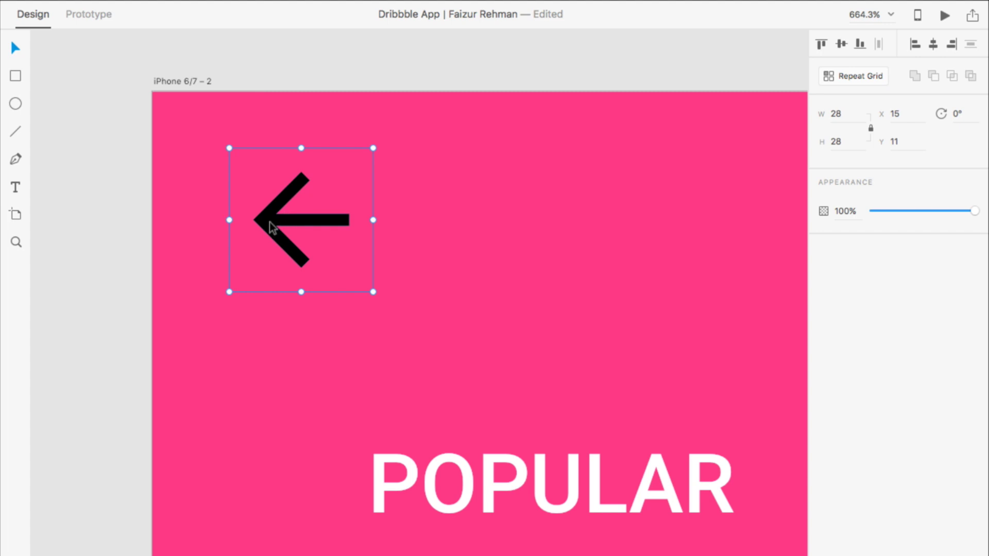
pyautogui.doubleClick(277, 222)
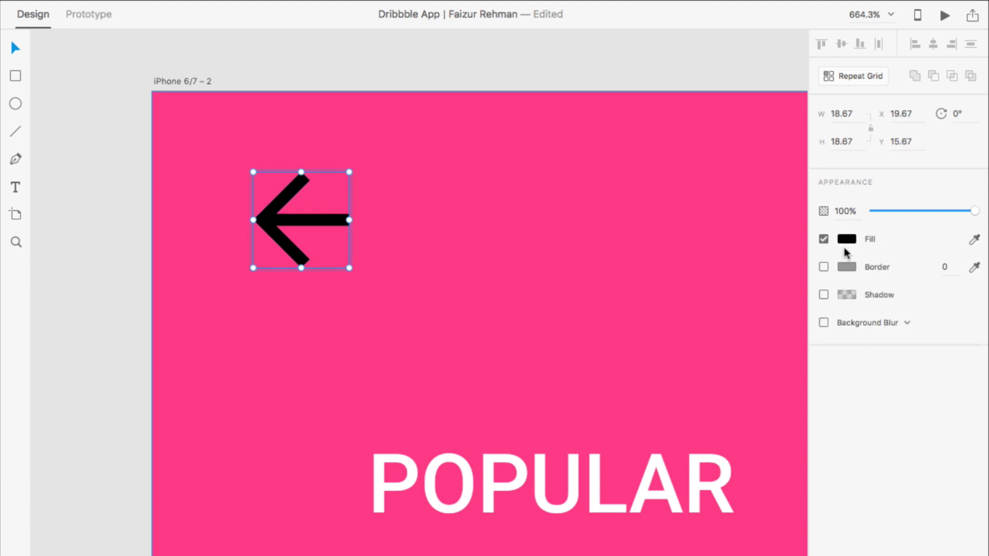
# Step: Fill the back arrow with white, #FFFFFF
pyautogui.click(847, 240)
pyautogui.write('ffffff')
pyautogui.press('Return')
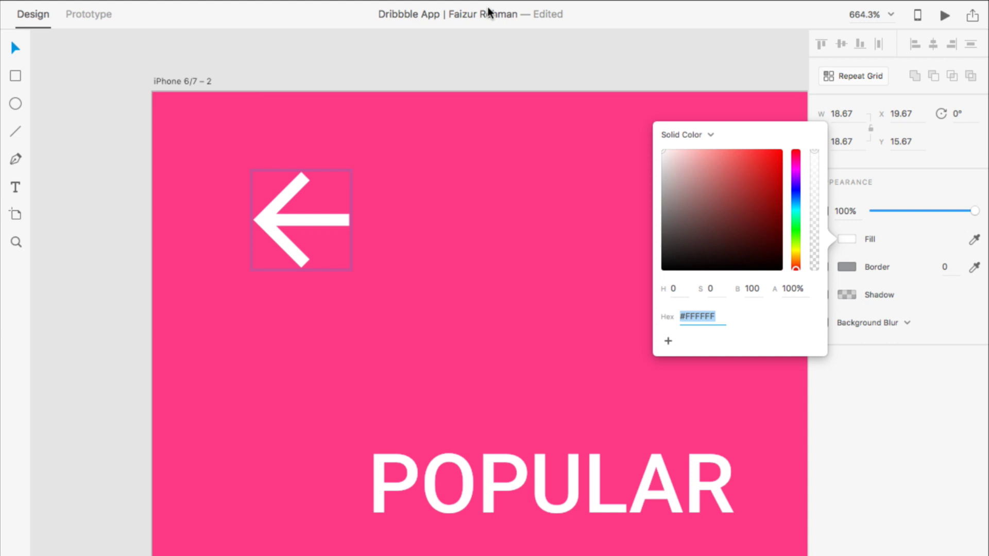
pyautogui.click(460, 69)
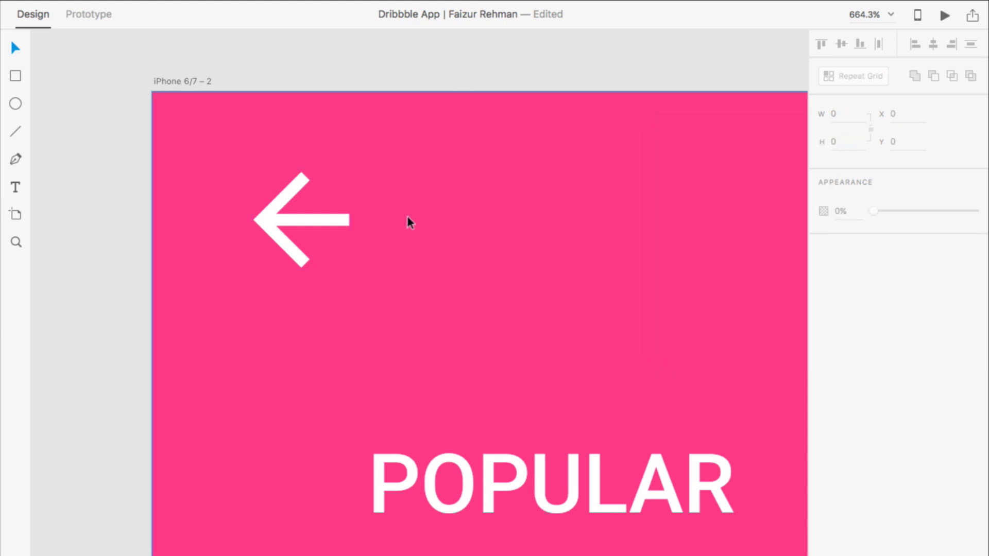
pyautogui.scroll(-5, 408, 215)
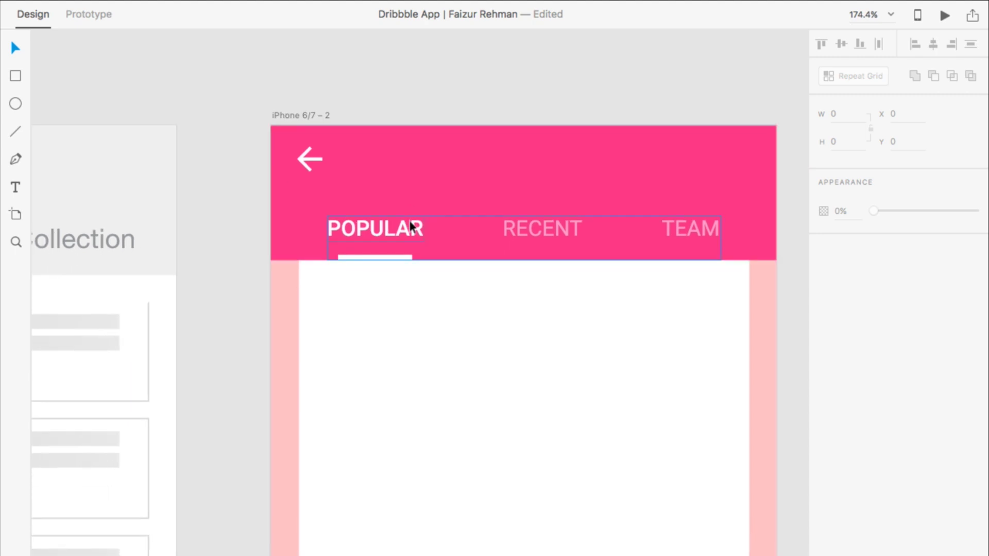
# Step: Paste the reference Activities title into the header, centred horizontally and raised slightly
pyautogui.hscroll(-10, 425, 208)
pyautogui.click(178, 212)
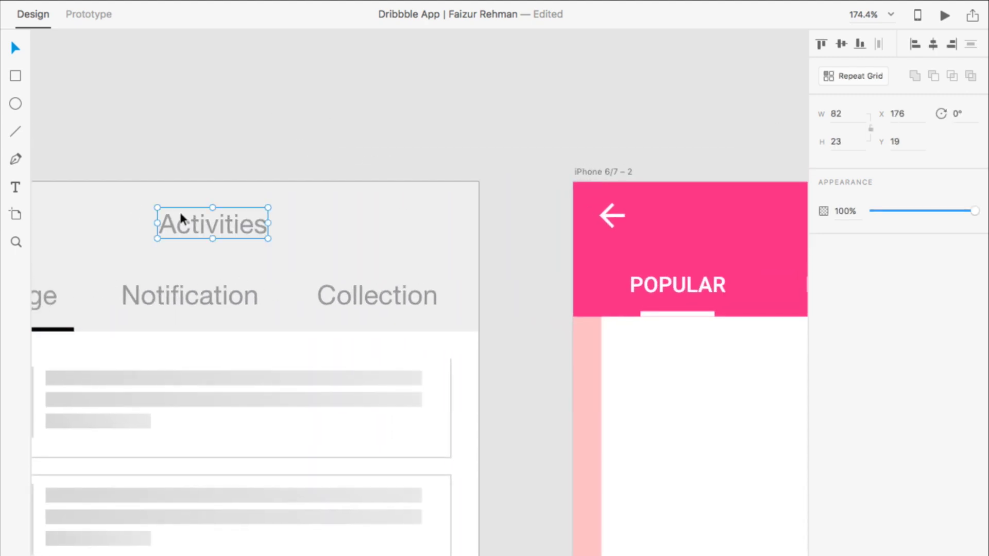
pyautogui.hscroll(12, 574, 224)
pyautogui.click(521, 208)
pyautogui.press('super+v')
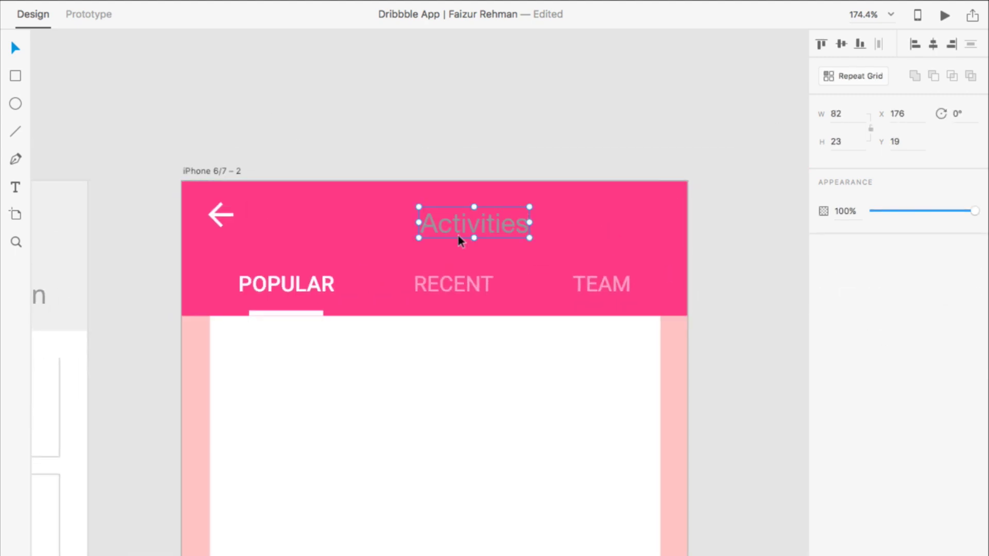
pyautogui.click(932, 43)
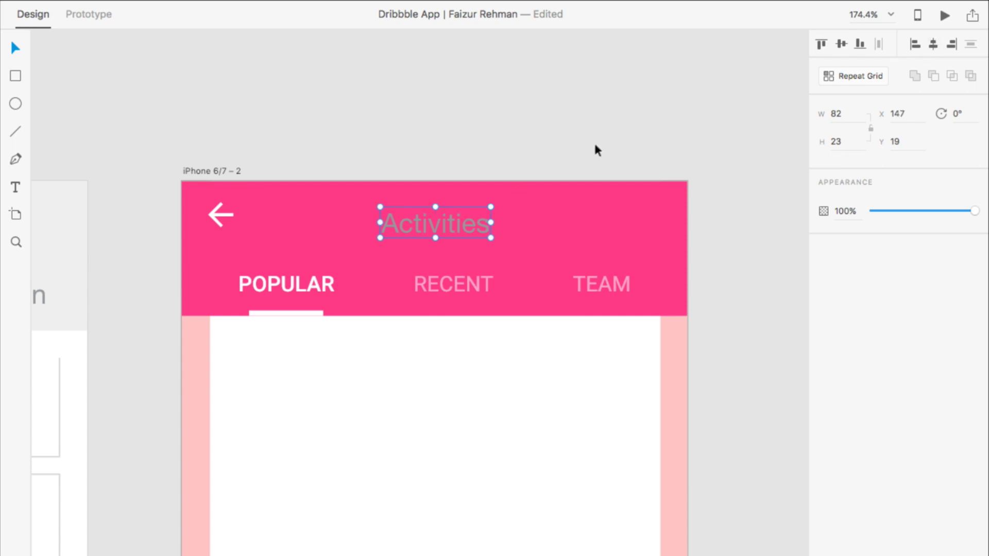
pyautogui.moveTo(447, 217); pyautogui.dragTo(446, 215)
pyautogui.scroll(5, 443, 215)
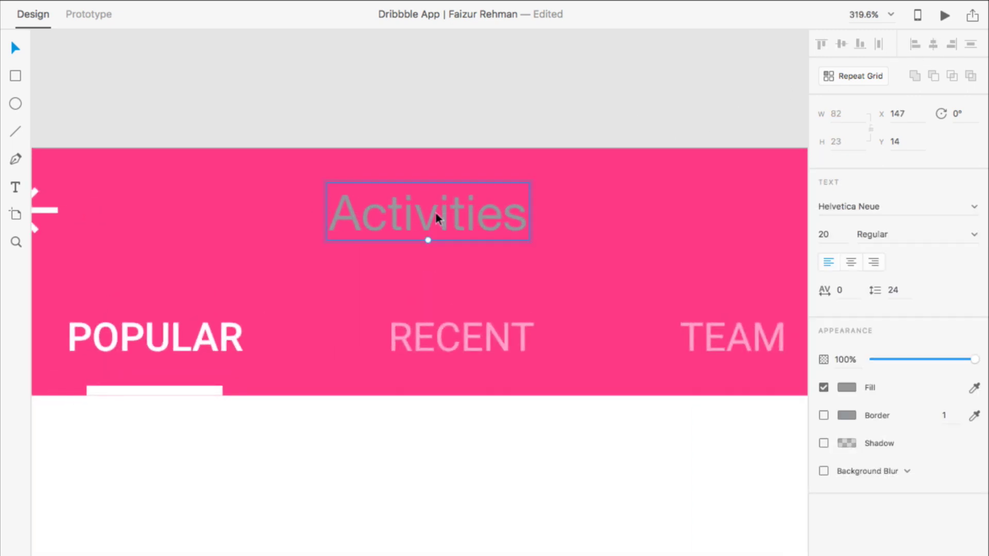
# Step: Fill the Activities text white and begin setting its font to Roboto
pyautogui.doubleClick(437, 217)
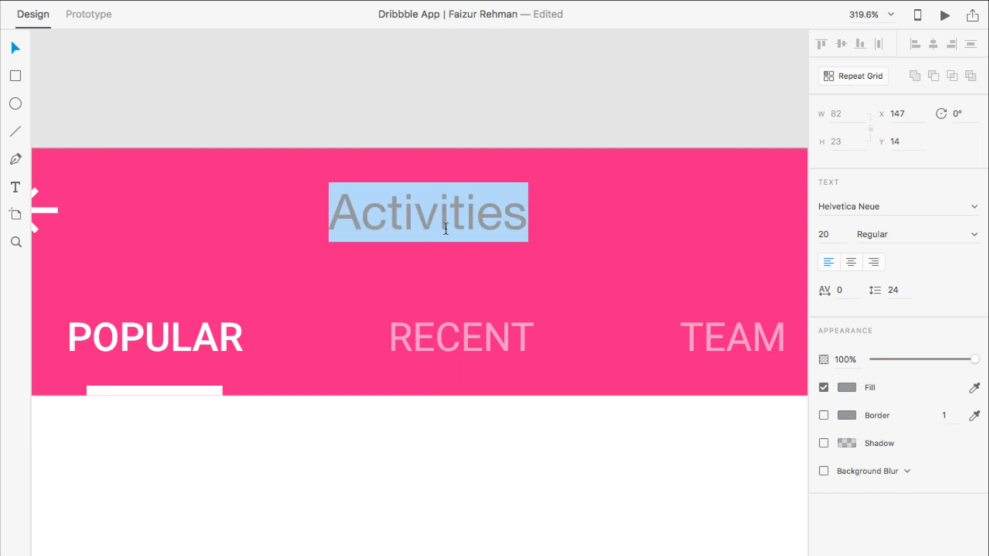
pyautogui.click(848, 389)
pyautogui.moveTo(736, 323); pyautogui.dragTo(664, 290)
pyautogui.click(901, 215)
pyautogui.write('Roboto')
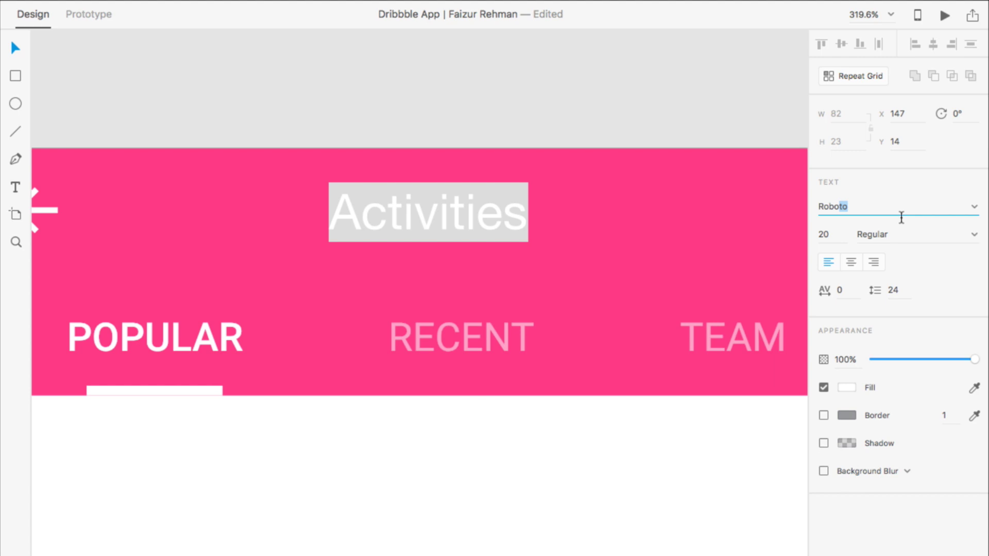
# Step: Set the Activities title to Roboto Medium and re-centre it horizontally
pyautogui.press('Return')
pyautogui.click(975, 234)
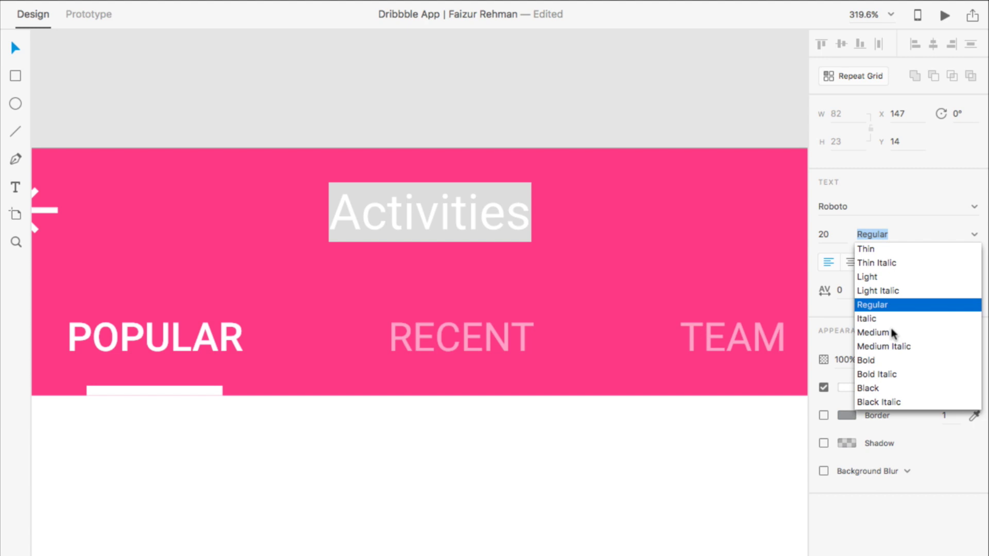
pyautogui.click(887, 332)
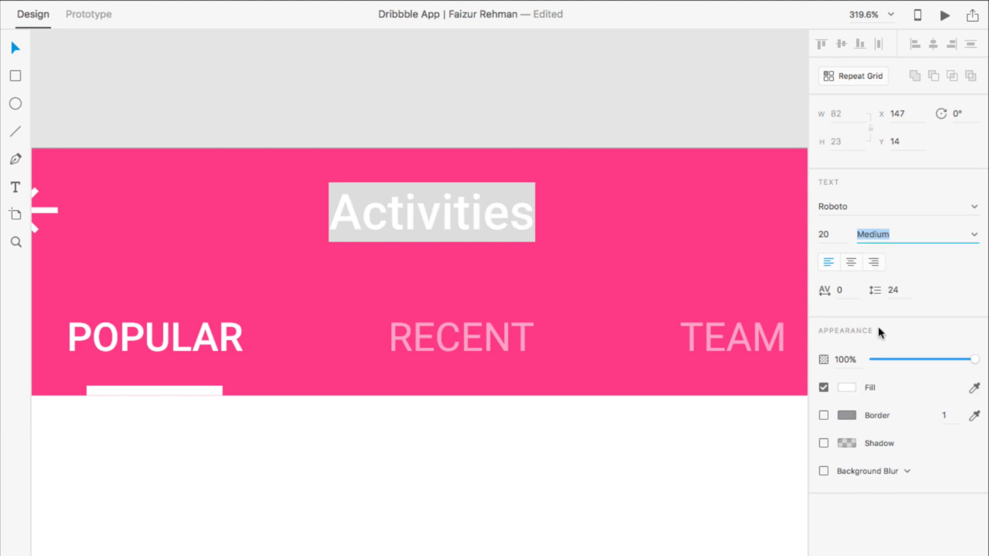
pyautogui.press('Escape')
pyautogui.press('Escape')
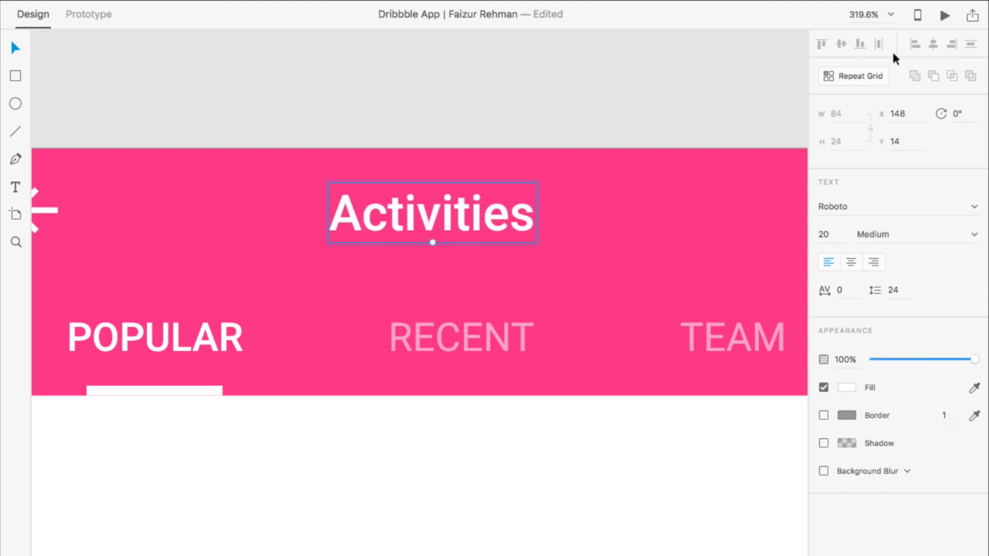
pyautogui.click(613, 68)
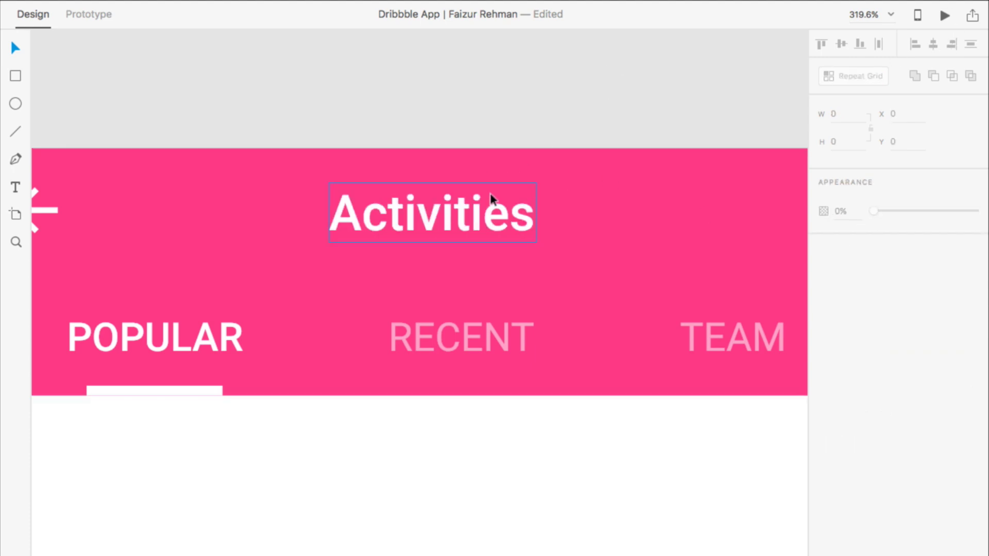
pyautogui.click(931, 43)
pyautogui.click(653, 75)
# Step: Retype the POPULAR tab label as 'Message'
pyautogui.scroll(-3, 653, 75)
pyautogui.hscroll(2, 613, 154)
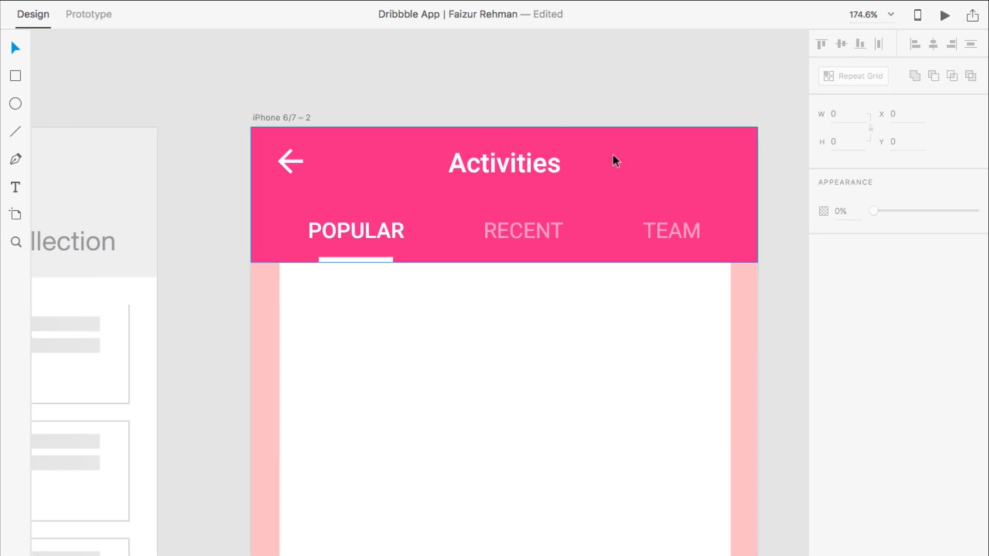
pyautogui.hscroll(2, 570, 247)
pyautogui.scroll(-2, 570, 248)
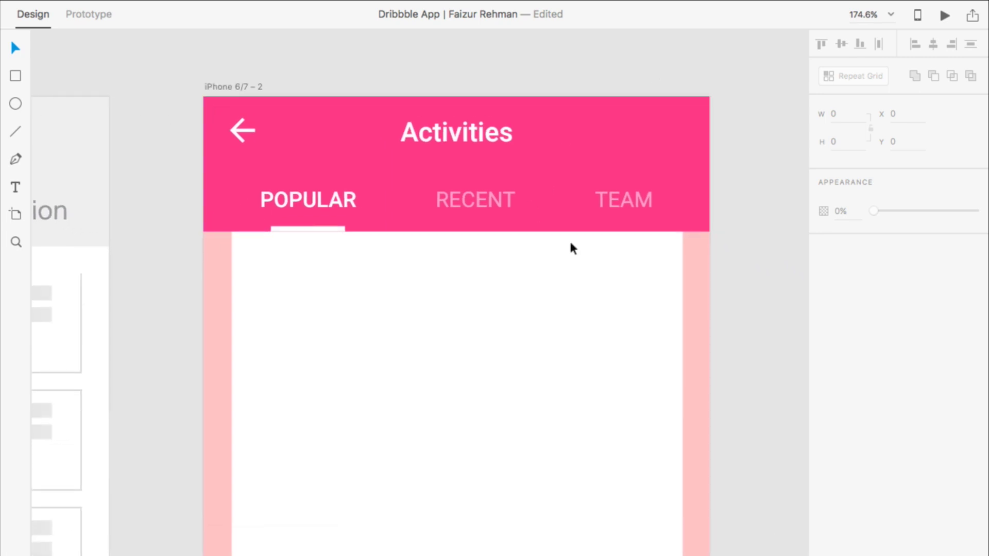
pyautogui.scroll(3, 492, 248)
pyautogui.scroll(2, 463, 232)
pyautogui.click(226, 217)
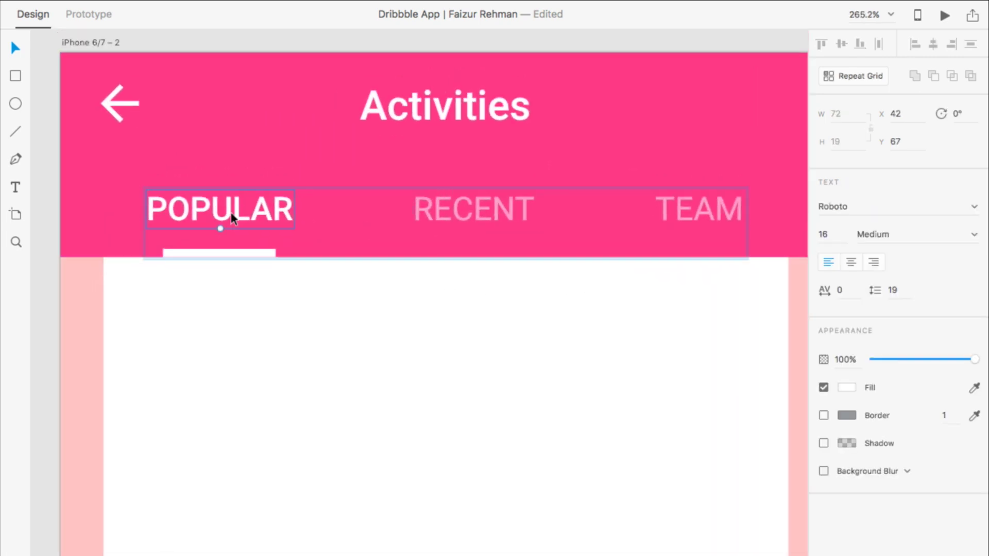
pyautogui.scroll(-2, 230, 212)
pyautogui.hscroll(-5, 231, 216)
pyautogui.hscroll(5, 232, 216)
pyautogui.scroll(2, 232, 217)
pyautogui.doubleClick(319, 190)
pyautogui.write('Message')
# Step: Rename the RECENT label to 'Notifcation' and the TEAM label to 'Collection'
pyautogui.doubleClick(449, 186)
pyautogui.write('Notica')
pyautogui.press('BackSpace')
pyautogui.press('BackSpace')
pyautogui.press('BackSpace')
pyautogui.scroll(-3, 470, 253)
pyautogui.press('super+z')
pyautogui.write('Notifcation')
pyautogui.doubleClick(565, 221)
pyautogui.write('Collection')
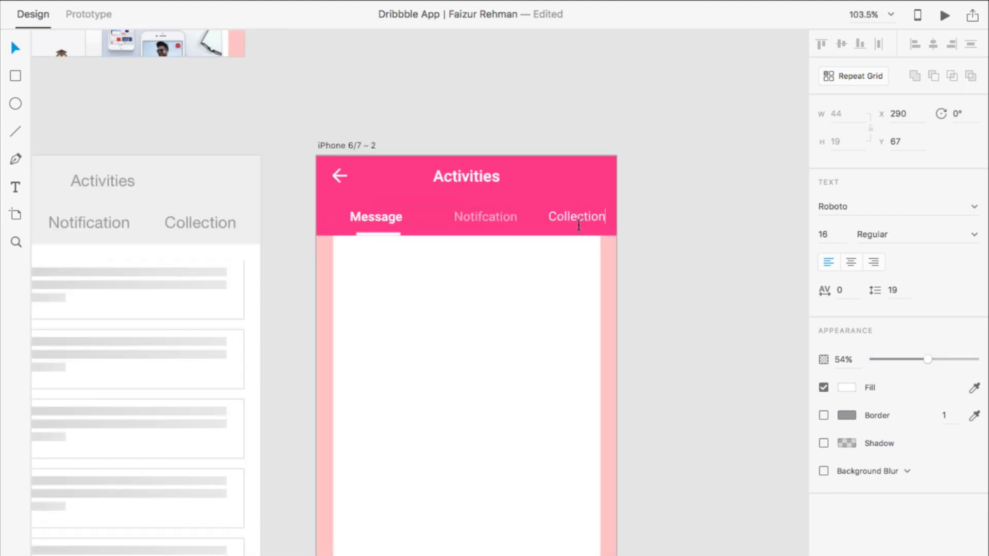
# Step: Ungroup the three tab labels
pyautogui.scroll(3, 510, 272)
pyautogui.click(471, 183)
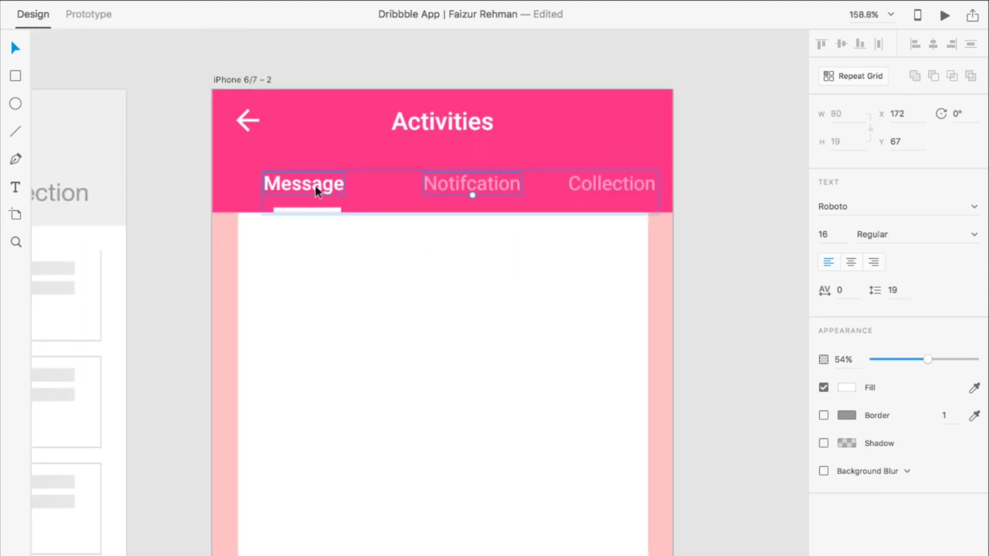
pyautogui.click(317, 186)
pyautogui.click(451, 181)
pyautogui.rightClick(452, 181)
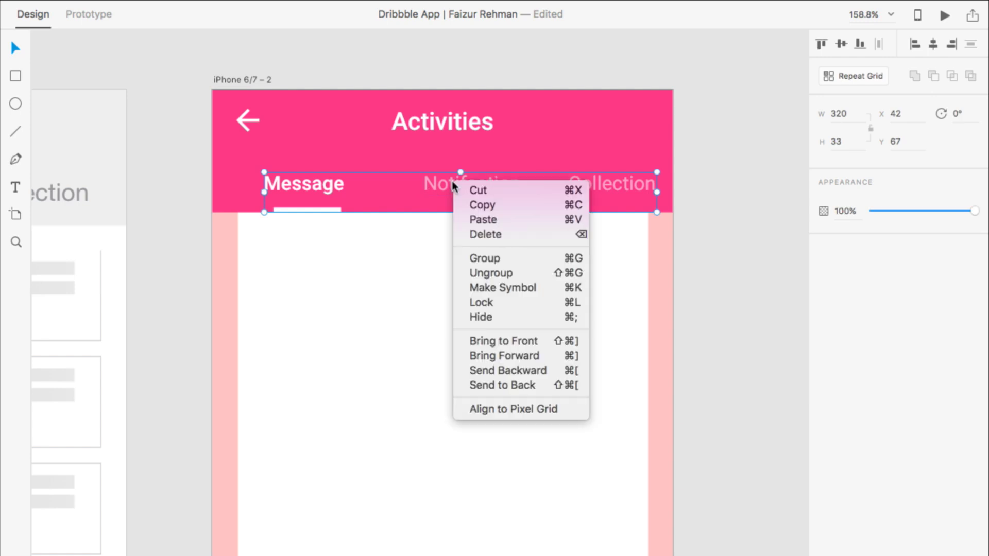
pyautogui.click(510, 273)
# Step: Centre Notifcation horizontally on the screen and shift Collection a little left
pyautogui.click(749, 220)
pyautogui.click(469, 179)
pyautogui.click(933, 44)
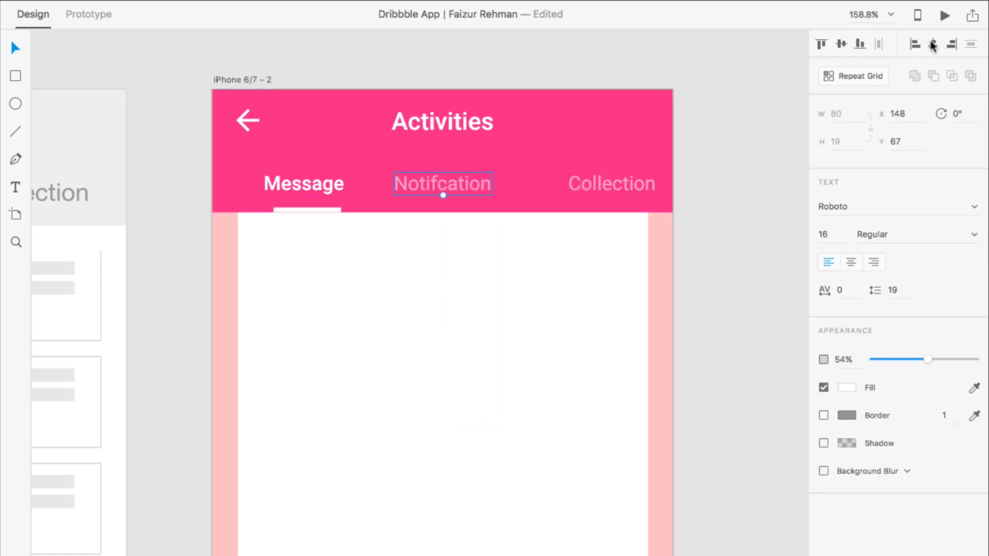
pyautogui.moveTo(598, 174); pyautogui.dragTo(571, 175)
pyautogui.scroll(3, 565, 230)
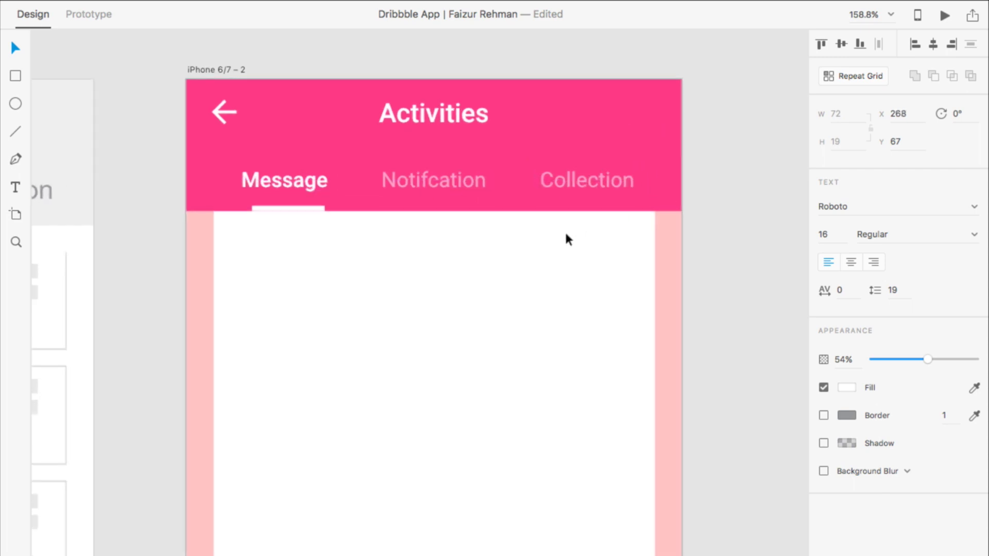
pyautogui.click(245, 180)
# Step: Move the Message label slightly left and the Collection label further right
pyautogui.click(322, 236)
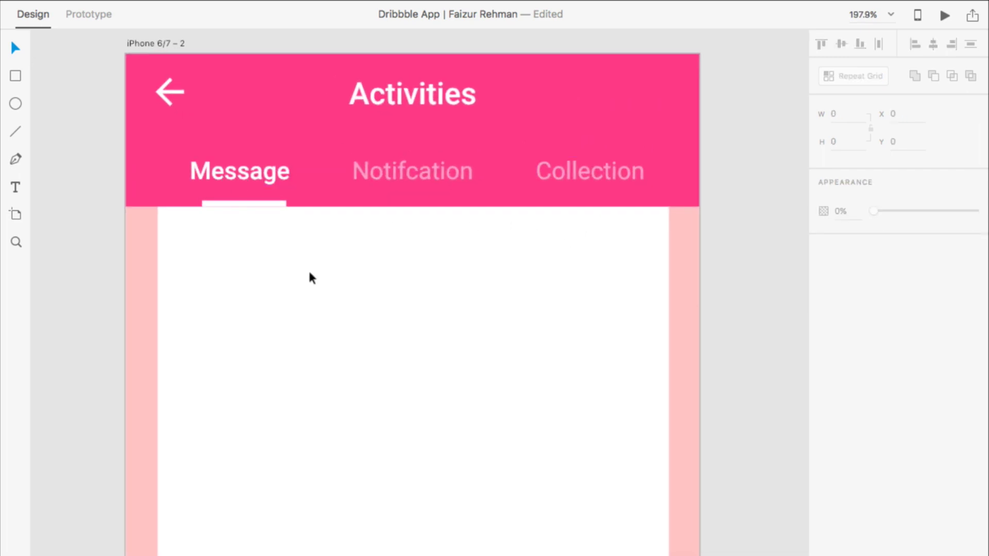
pyautogui.scroll(-4, 321, 236)
pyautogui.hscroll(-2, 321, 236)
pyautogui.scroll(4, 322, 234)
pyautogui.moveTo(278, 180); pyautogui.dragTo(267, 183)
pyautogui.moveTo(587, 178); pyautogui.dragTo(605, 178)
pyautogui.click(588, 301)
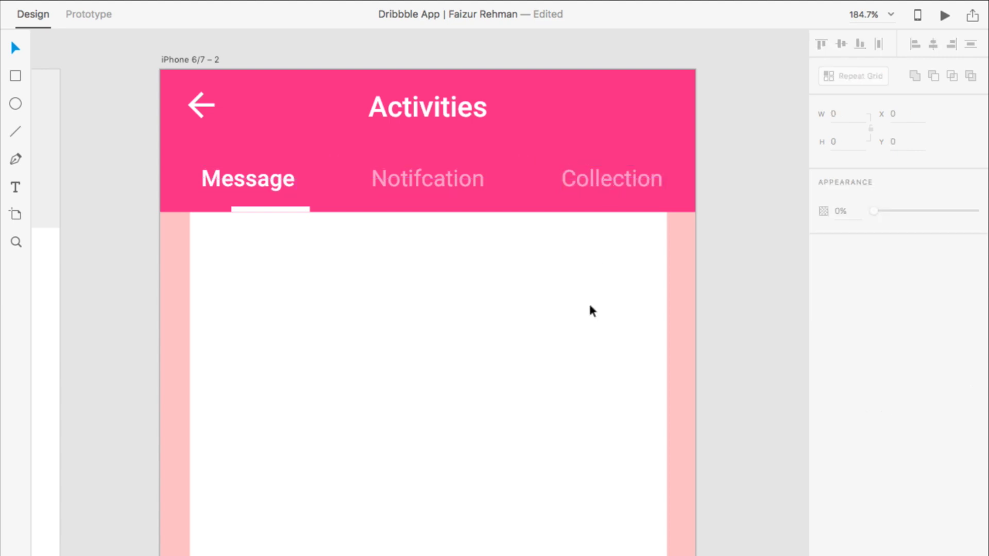
# Step: Nudge the underline left under Message and group it with the three tab labels
pyautogui.scroll(5, 279, 209)
pyautogui.click(278, 209)
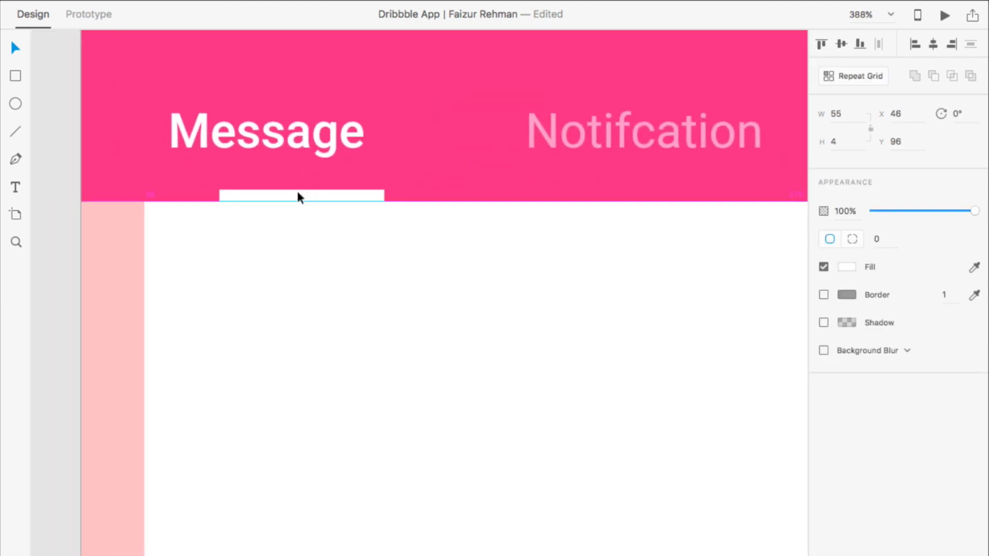
pyautogui.moveTo(276, 196); pyautogui.dragTo(267, 194)
pyautogui.scroll(-5, 296, 255)
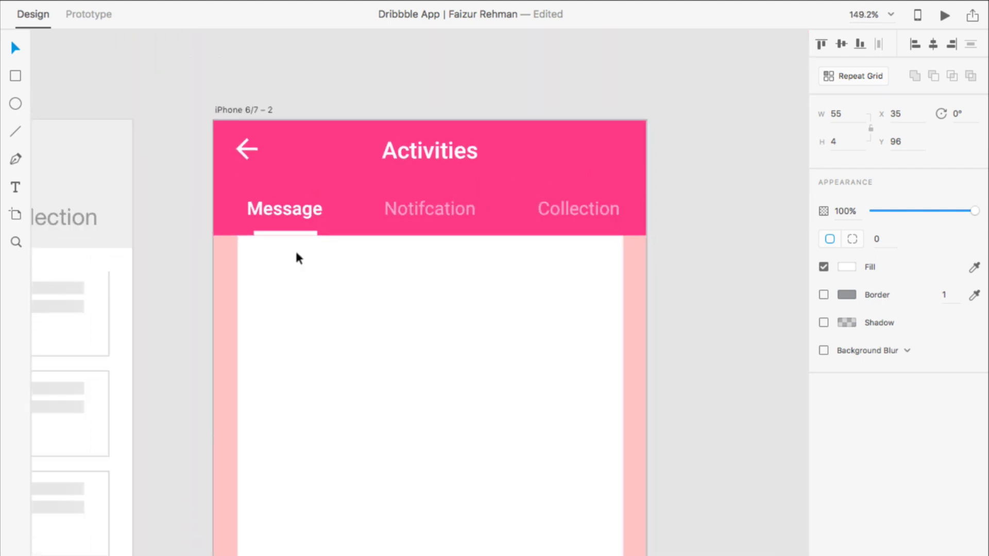
pyautogui.keyDown('shift'); pyautogui.click(294, 209); pyautogui.keyUp('shift')
pyautogui.keyDown('shift'); pyautogui.click(407, 207); pyautogui.keyUp('shift')
pyautogui.keyDown('shift'); pyautogui.click(579, 208); pyautogui.keyUp('shift')
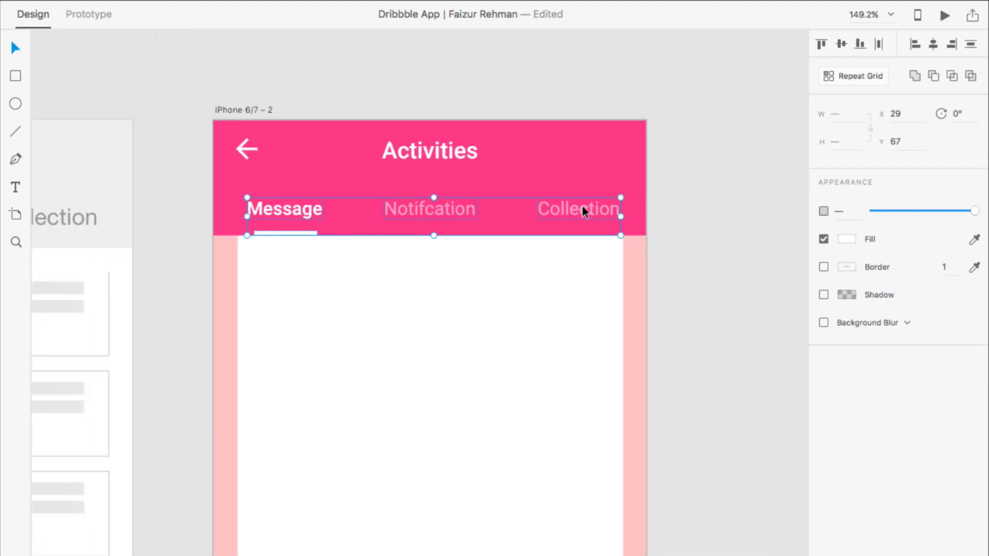
pyautogui.press('super+g')
pyautogui.scroll(-5, 566, 239)
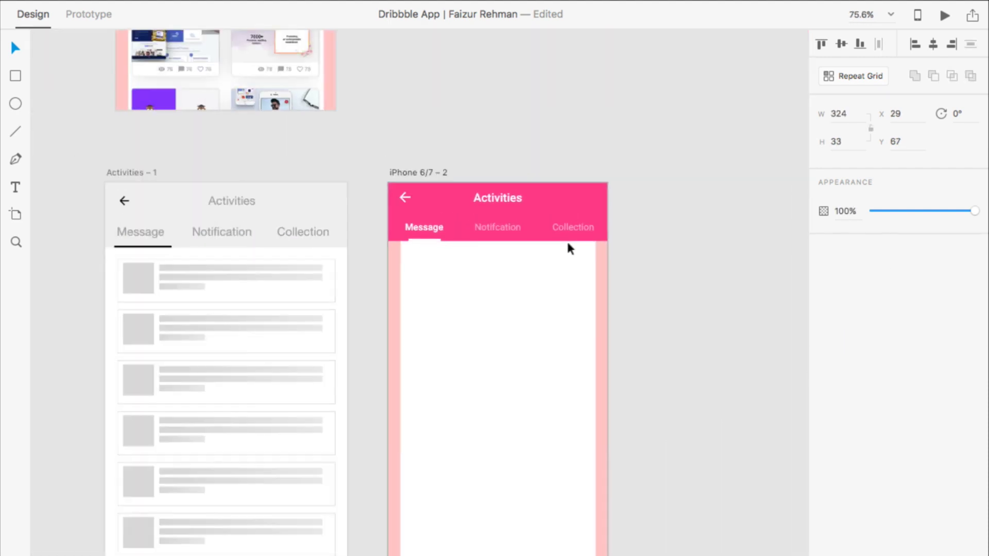
pyautogui.click(566, 253)
pyautogui.scroll(10, 567, 254)
pyautogui.hscroll(-2, 566, 253)
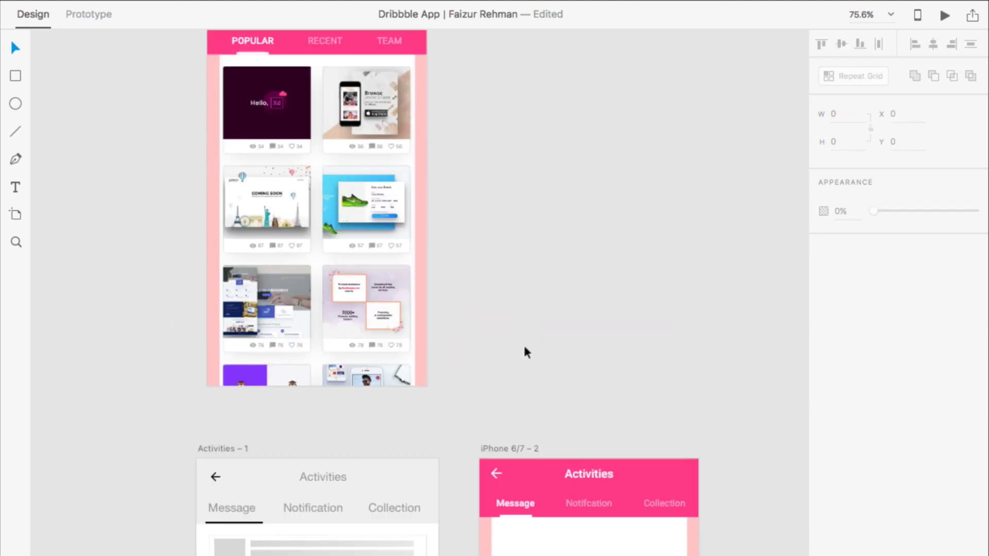
# Step: Reposition the pink iPhone 6/7 – 2 artboard so it sits beside the Activities – 1 wireframe
pyautogui.scroll(-2, 524, 347)
pyautogui.hscroll(-1, 525, 347)
pyautogui.moveTo(553, 465); pyautogui.dragTo(518, 44)
pyautogui.scroll(5, 509, 78)
pyautogui.scroll(-2, 512, 83)
pyautogui.hscroll(1, 512, 83)
pyautogui.scroll(-3, 512, 83)
pyautogui.scroll(5, 512, 82)
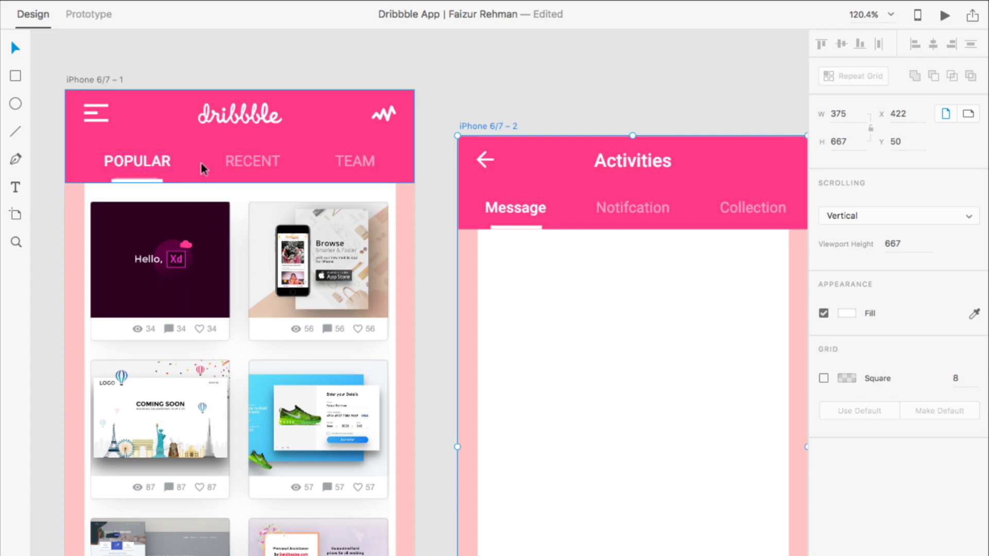
pyautogui.scroll(-5, 437, 166)
pyautogui.hscroll(3, 436, 166)
pyautogui.scroll(-5, 436, 170)
pyautogui.moveTo(433, 133); pyautogui.dragTo(465, 227)
pyautogui.scroll(-3, 481, 382)
pyautogui.scroll(-3, 481, 383)
pyautogui.scroll(6, 462, 234)
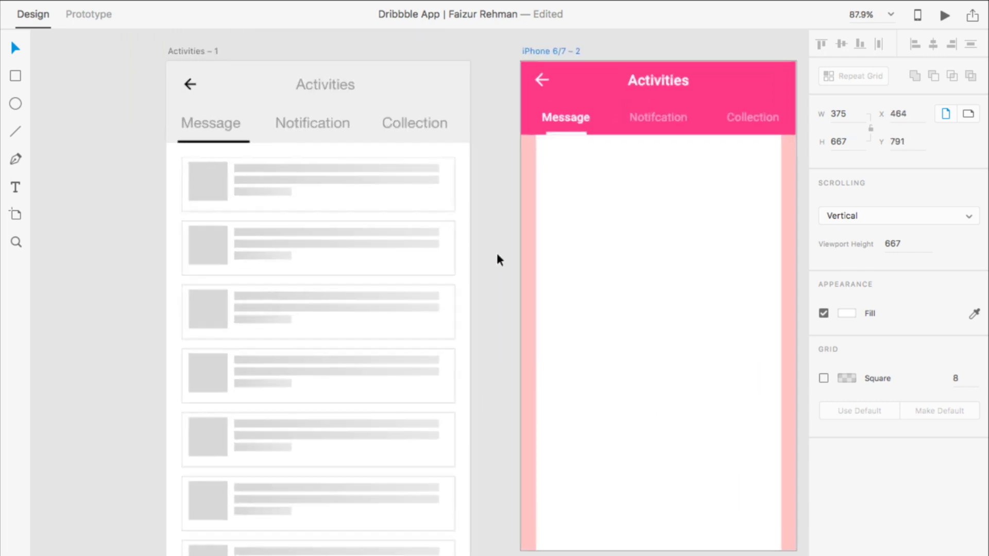
pyautogui.hscroll(3, 497, 252)
pyautogui.scroll(1, 497, 253)
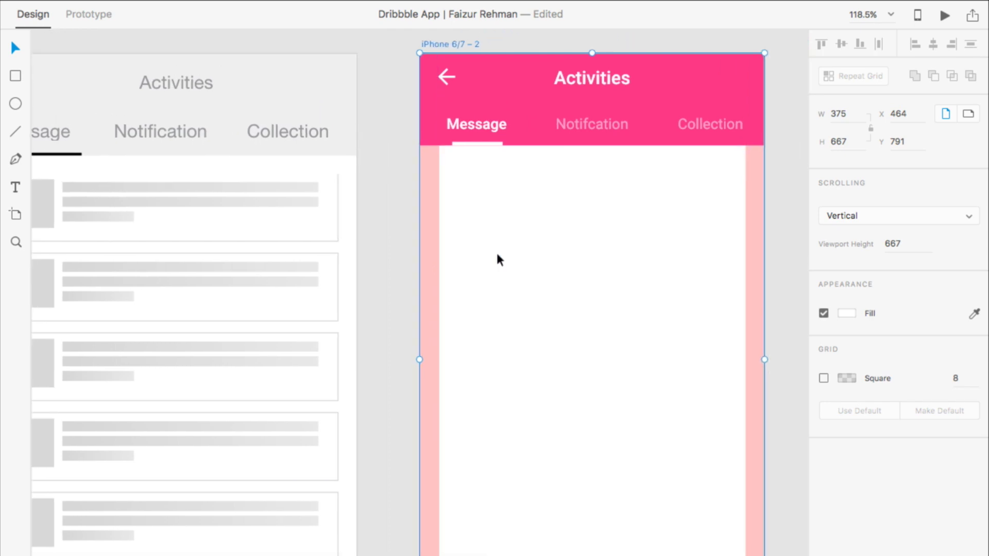
pyautogui.scroll(-3, 497, 254)
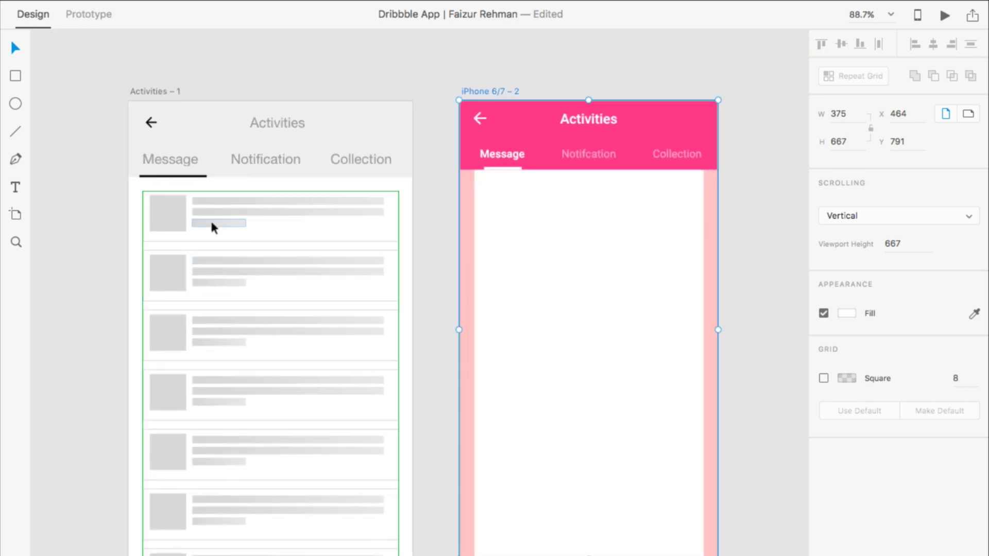
pyautogui.scroll(4, 573, 270)
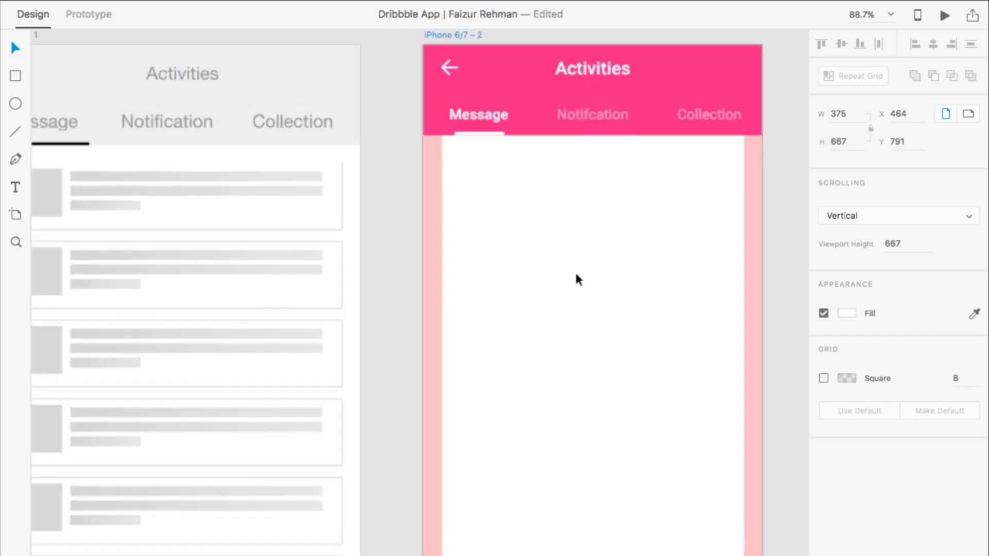
pyautogui.scroll(-3, 581, 278)
pyautogui.scroll(2, 592, 262)
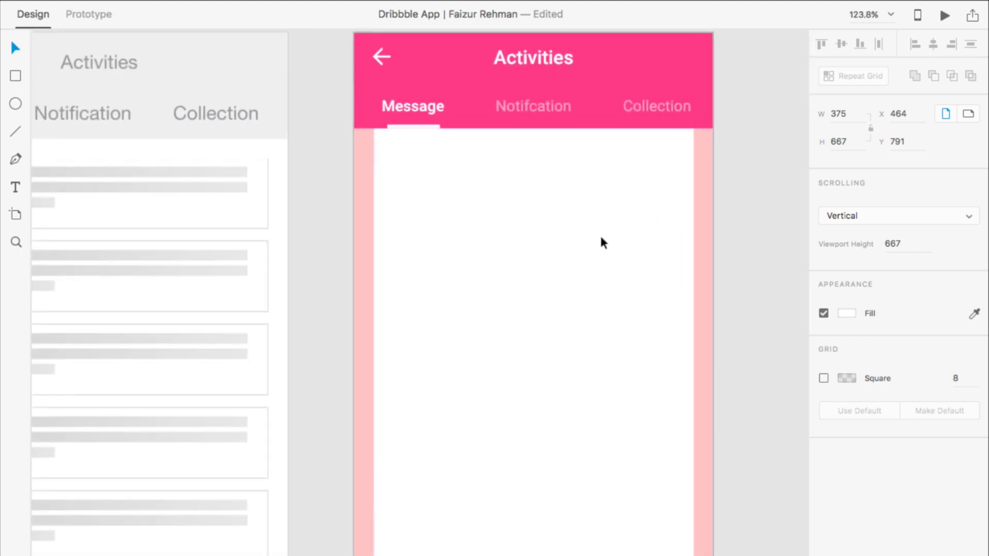
pyautogui.click(15, 76)
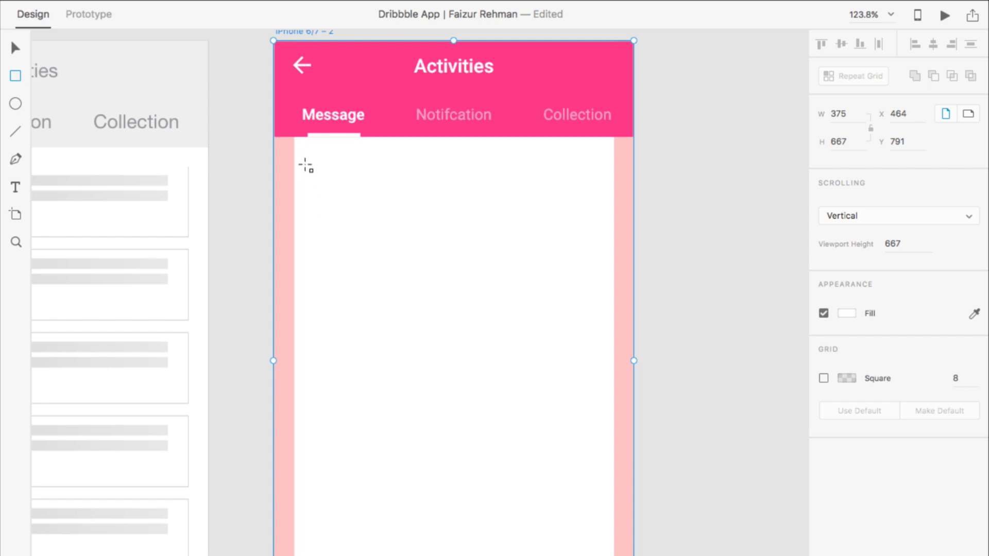
# Step: Draw a white bordered card rectangle below the tab bar, widening it slightly right
pyautogui.moveTo(295, 150); pyautogui.dragTo(606, 228)
pyautogui.scroll(3, 561, 261)
pyautogui.click(15, 48)
pyautogui.moveTo(651, 217); pyautogui.dragTo(653, 219)
# Step: Draw a 48×48 circle near the card's left end and nudge it into place
pyautogui.scroll(3, 496, 245)
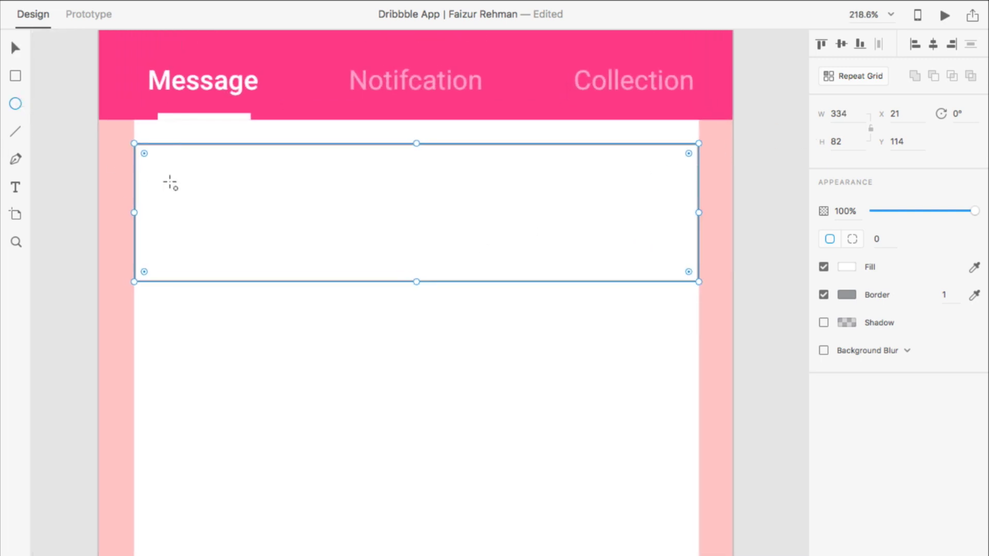
pyautogui.moveTo(167, 166); pyautogui.dragTo(254, 246)
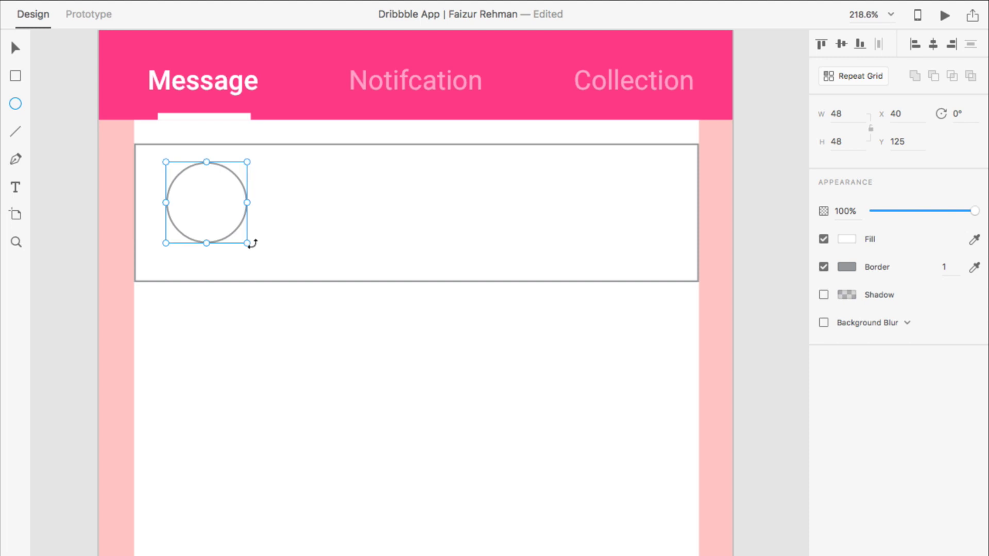
pyautogui.hotkey('ctrl', 'z')
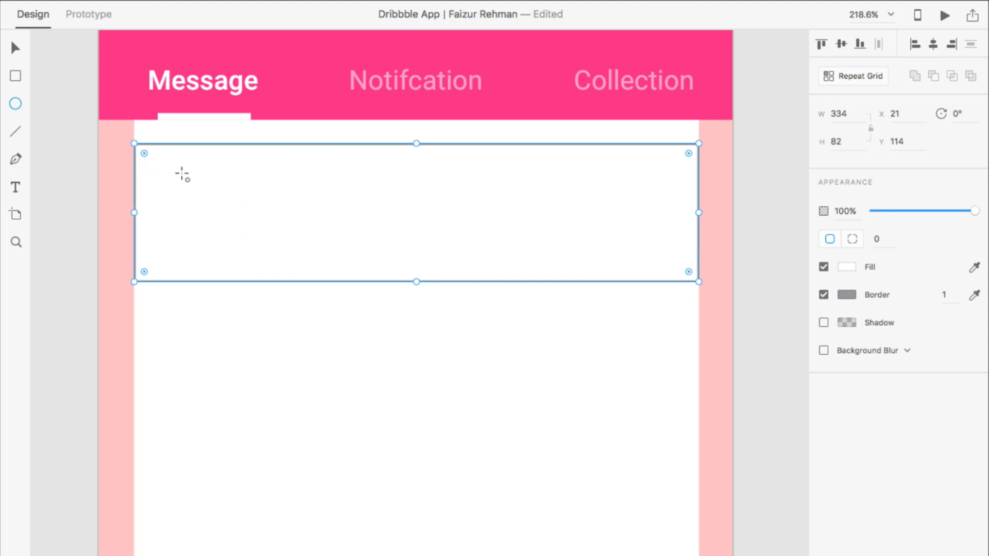
pyautogui.moveTo(176, 178); pyautogui.dragTo(296, 259)
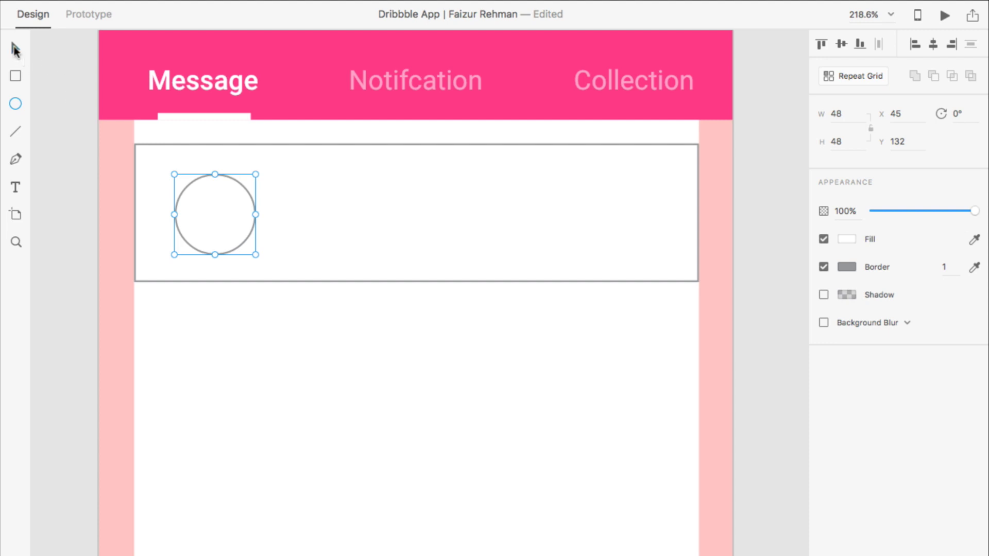
pyautogui.moveTo(221, 208); pyautogui.dragTo(214, 200)
pyautogui.scroll(5, 228, 103)
pyautogui.click(215, 230)
# Step: Copy the Message label down into the card and fill it black (#000000)
pyautogui.doubleClick(218, 227)
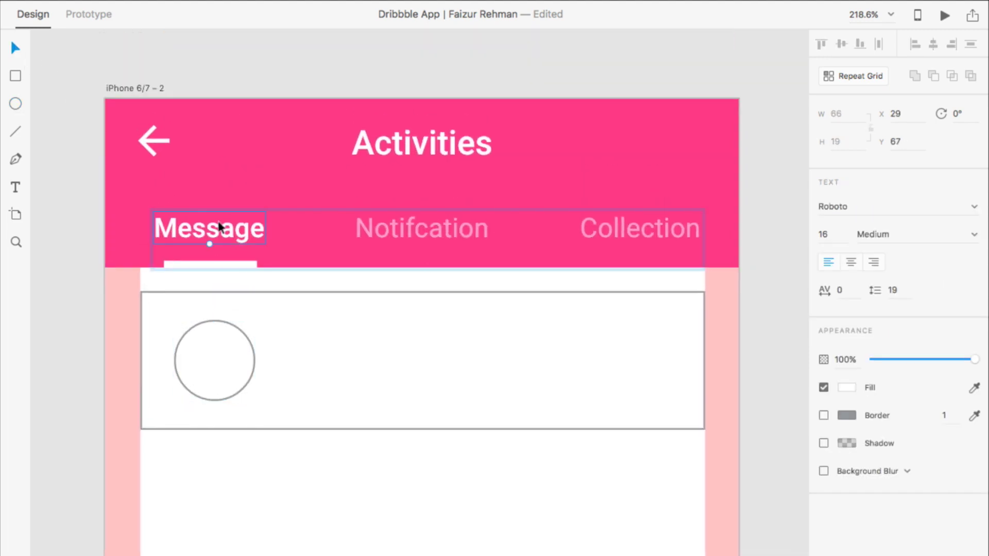
pyautogui.doubleClick(232, 229)
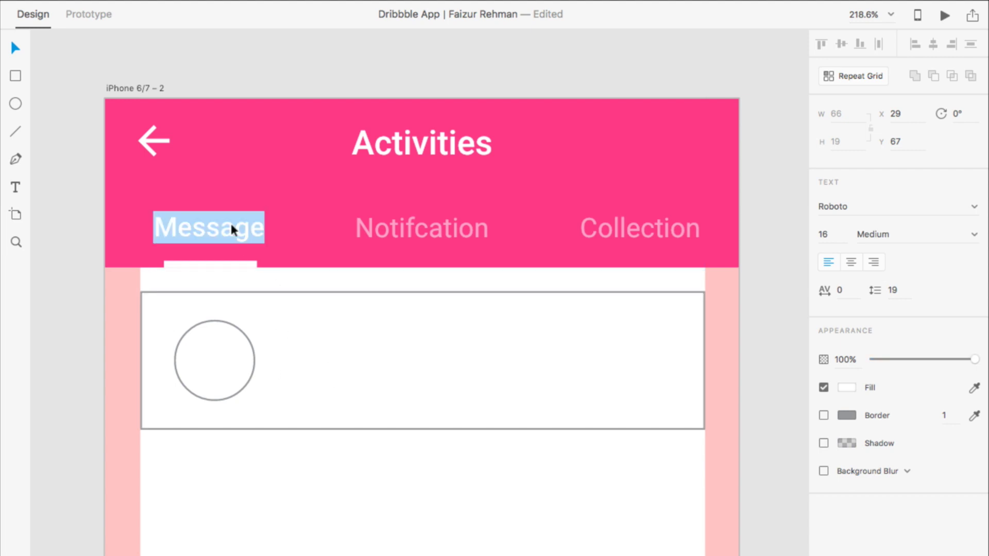
pyautogui.press('Escape')
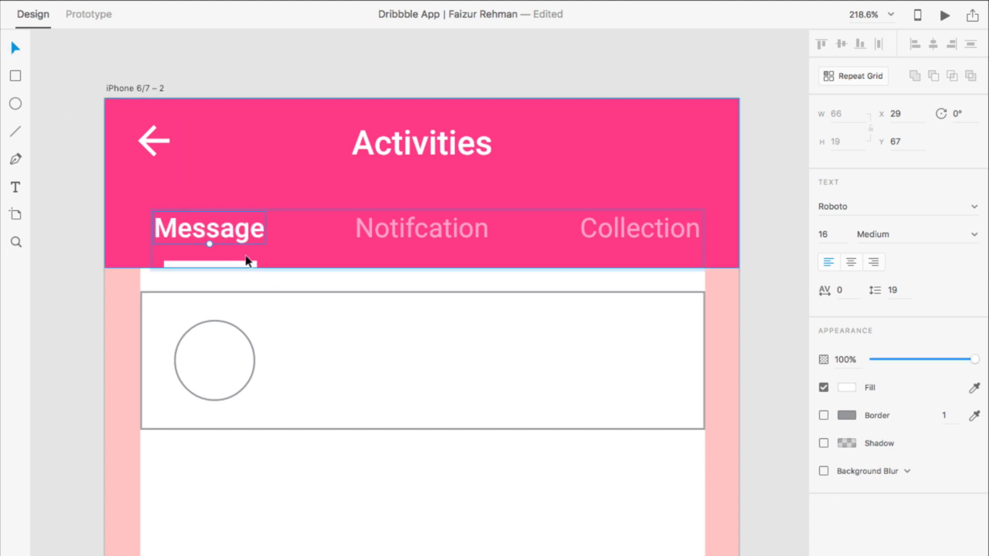
pyautogui.moveTo(212, 230); pyautogui.dragTo(407, 333)
pyautogui.click(844, 390)
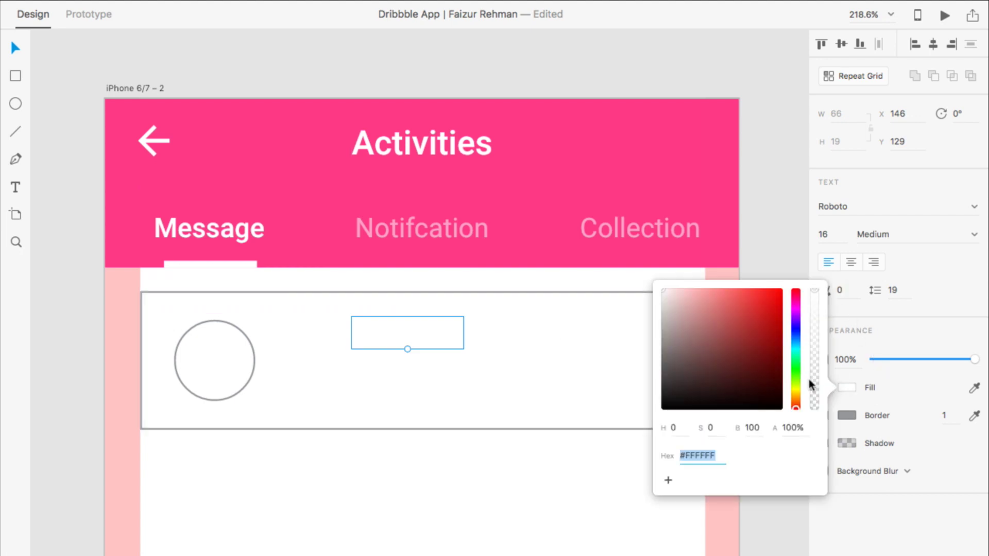
pyautogui.write('000000')
pyautogui.click(490, 479)
# Step: Retype the copied text as the contact's name
pyautogui.scroll(-3, 490, 478)
pyautogui.scroll(3, 475, 275)
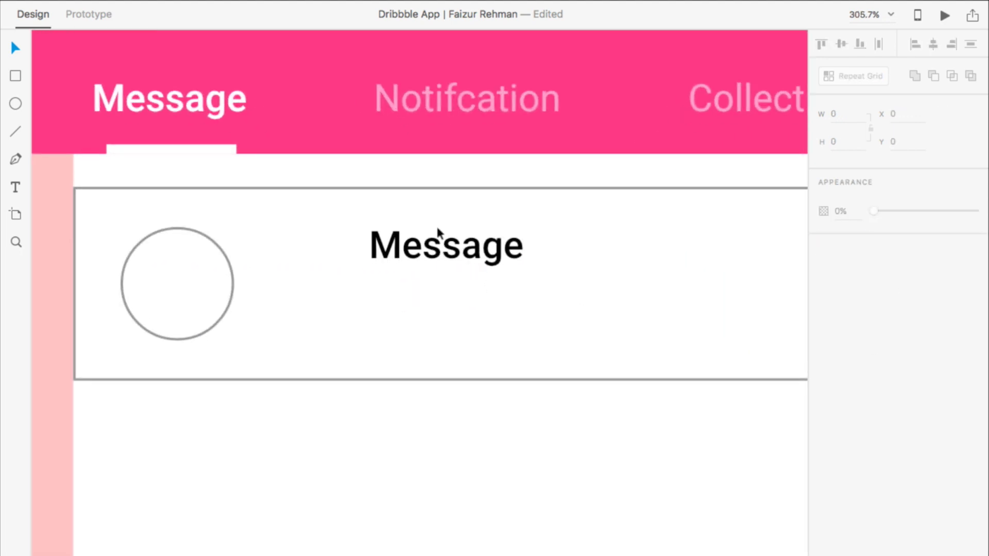
pyautogui.click(441, 243)
pyautogui.doubleClick(439, 243)
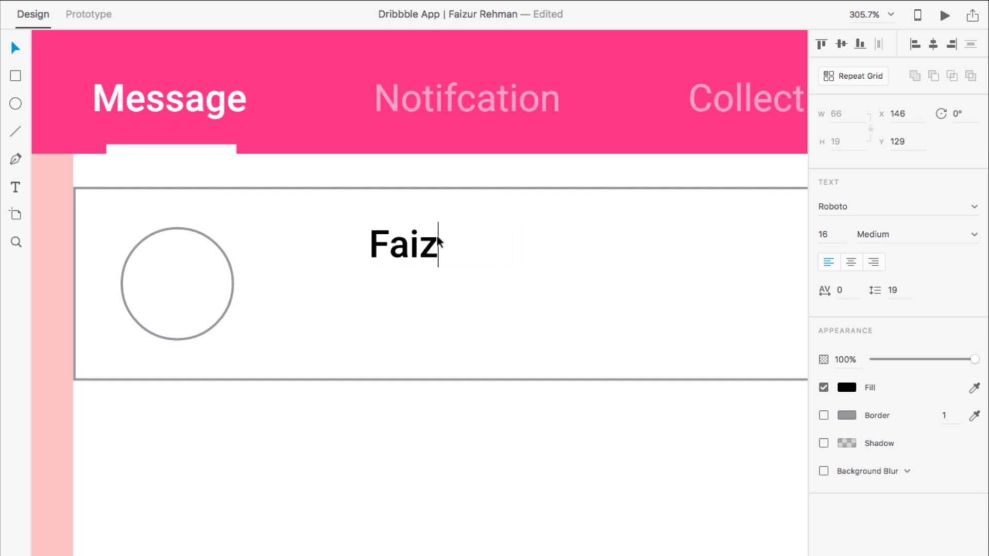
pyautogui.press('Escape')
pyautogui.press('Escape')
# Step: Duplicate the name beside the circle and retype the copy as 'How are you today?'
pyautogui.moveTo(394, 250); pyautogui.dragTo(325, 297)
pyautogui.doubleClick(326, 297)
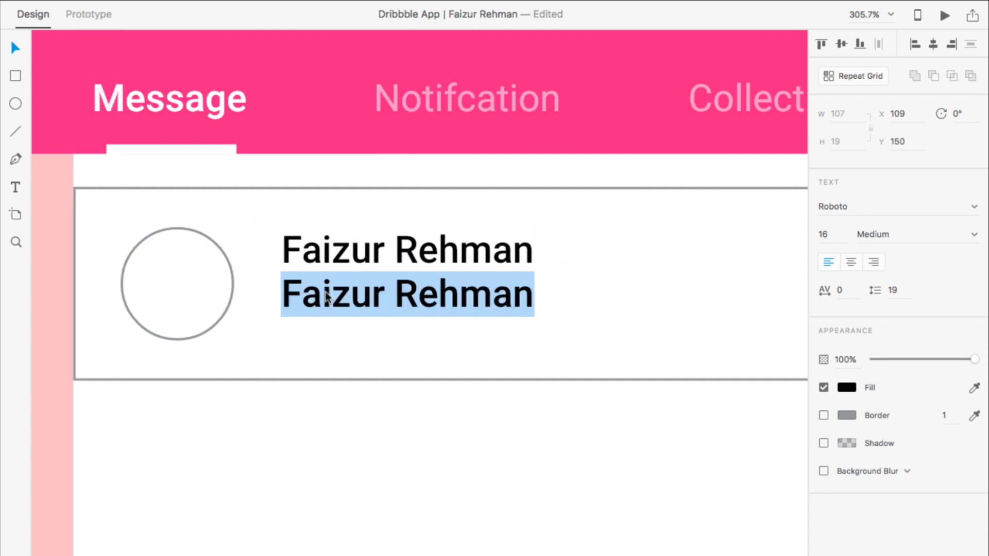
pyautogui.write('How are you')
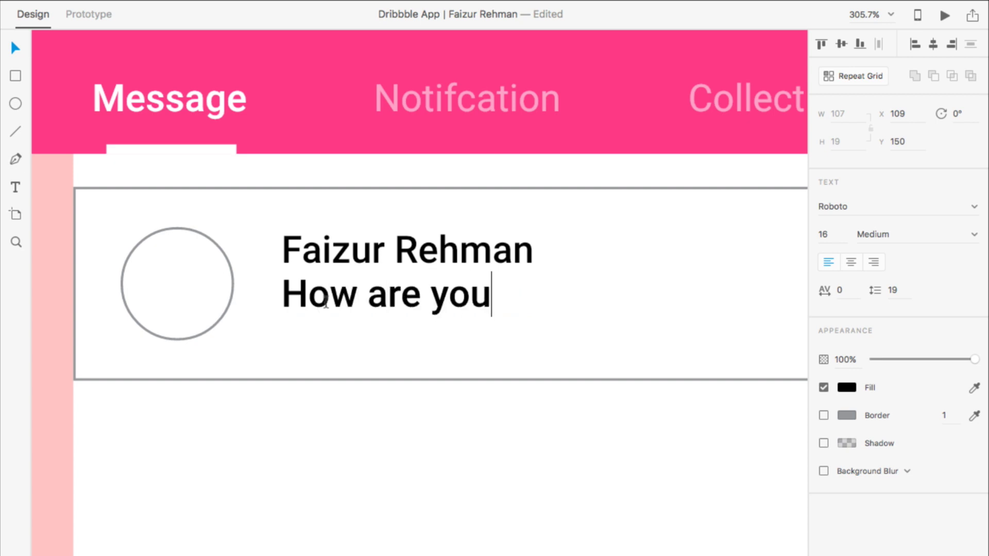
pyautogui.write(' today?')
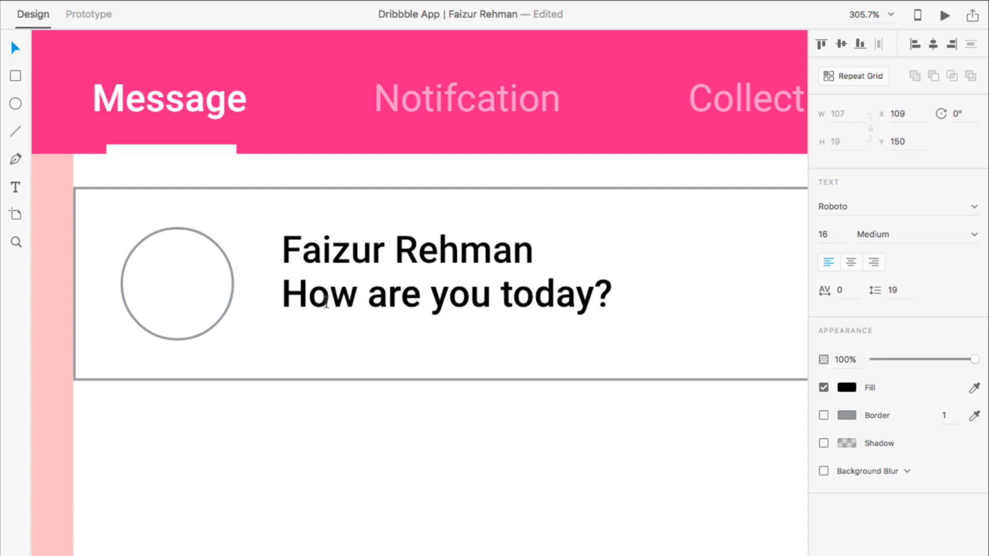
pyautogui.press('Escape')
# Step: Set the name line to font size 18 and the preview line to 14
pyautogui.click(462, 260)
pyautogui.click(831, 236)
pyautogui.write('18')
pyautogui.press('Return')
pyautogui.click(515, 296)
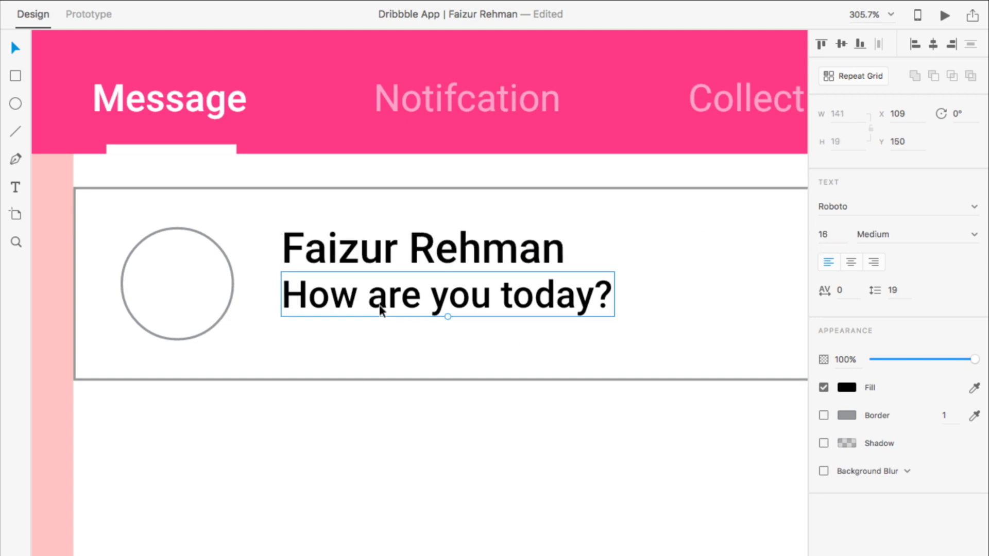
pyautogui.click(833, 237)
pyautogui.write('14')
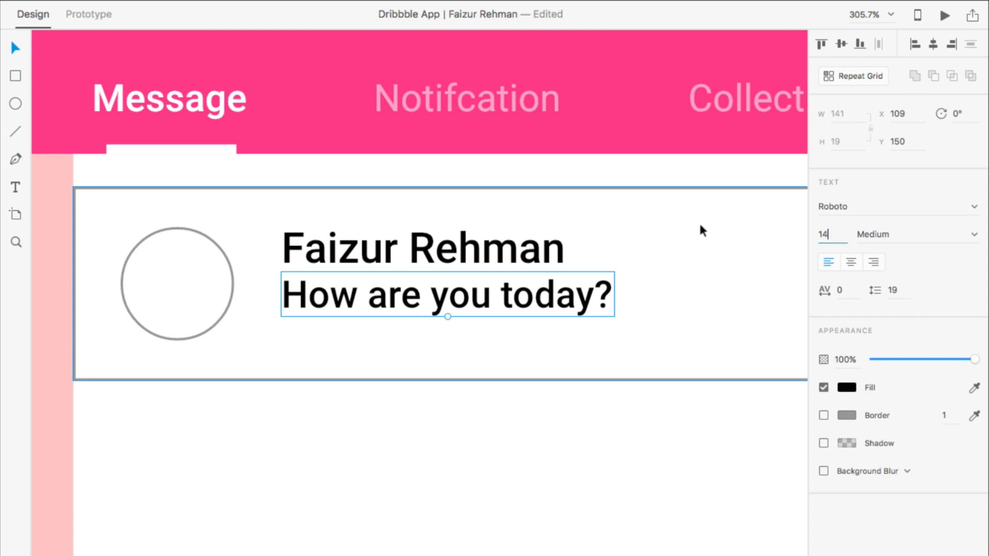
pyautogui.press('Return')
pyautogui.click(398, 393)
pyautogui.click(400, 298)
pyautogui.keyDown('shift'); pyautogui.click(391, 248); pyautogui.keyUp('shift')
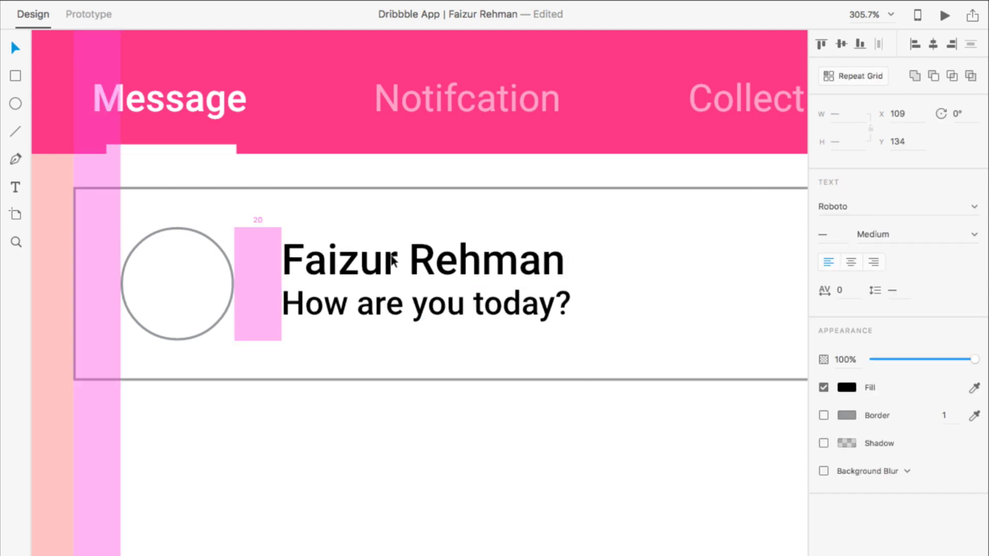